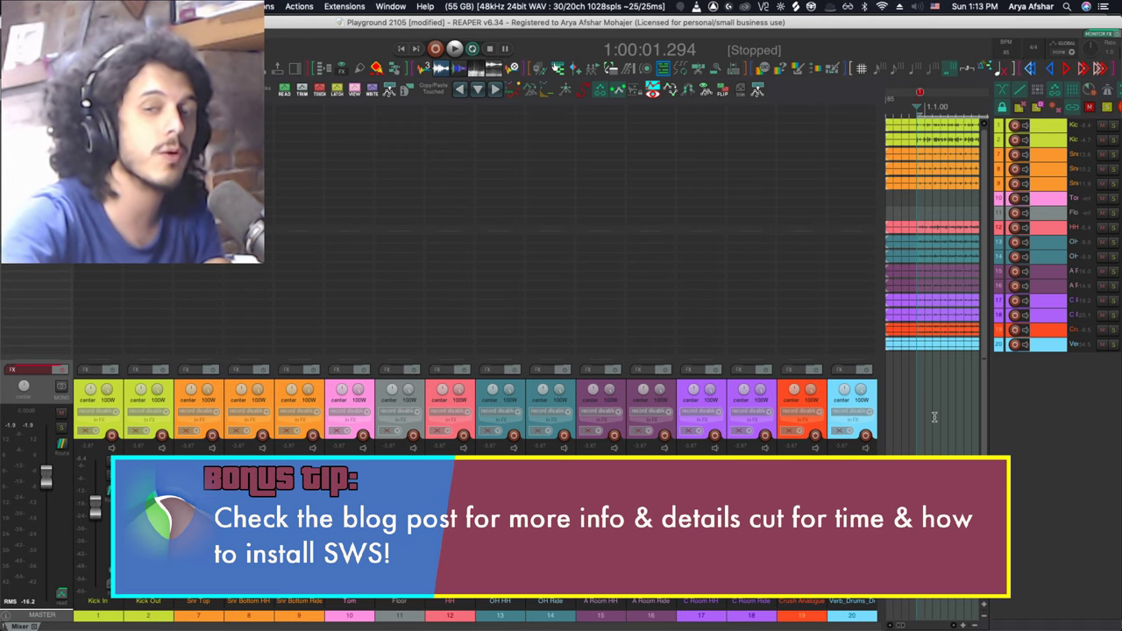
- Open SWS Snapshots from the Extensions menu, docked beside the drum mixer
left_click(359, 6)
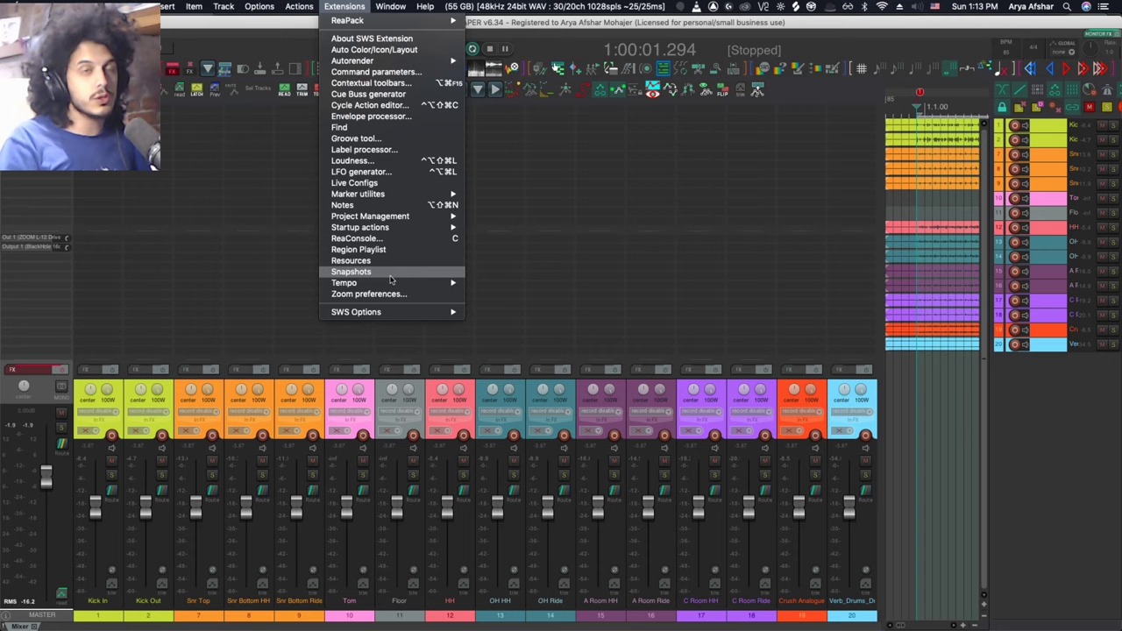
left_click(390, 275)
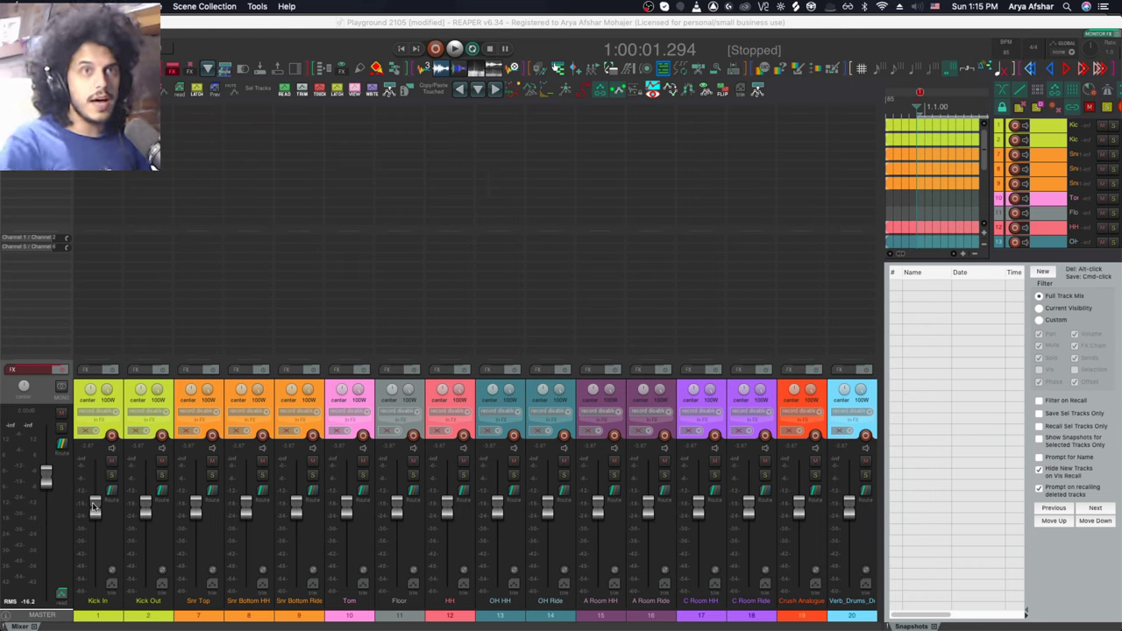
- Save the current mix as a new snapshot named 'Starting Point'
right_click(918, 288)
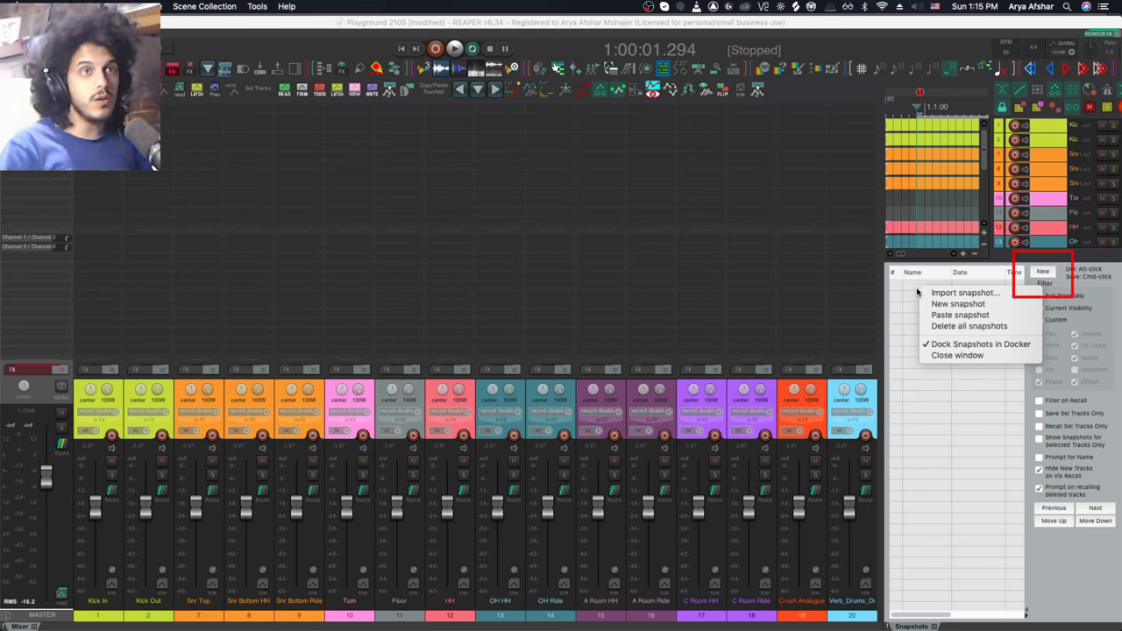
left_click(923, 303)
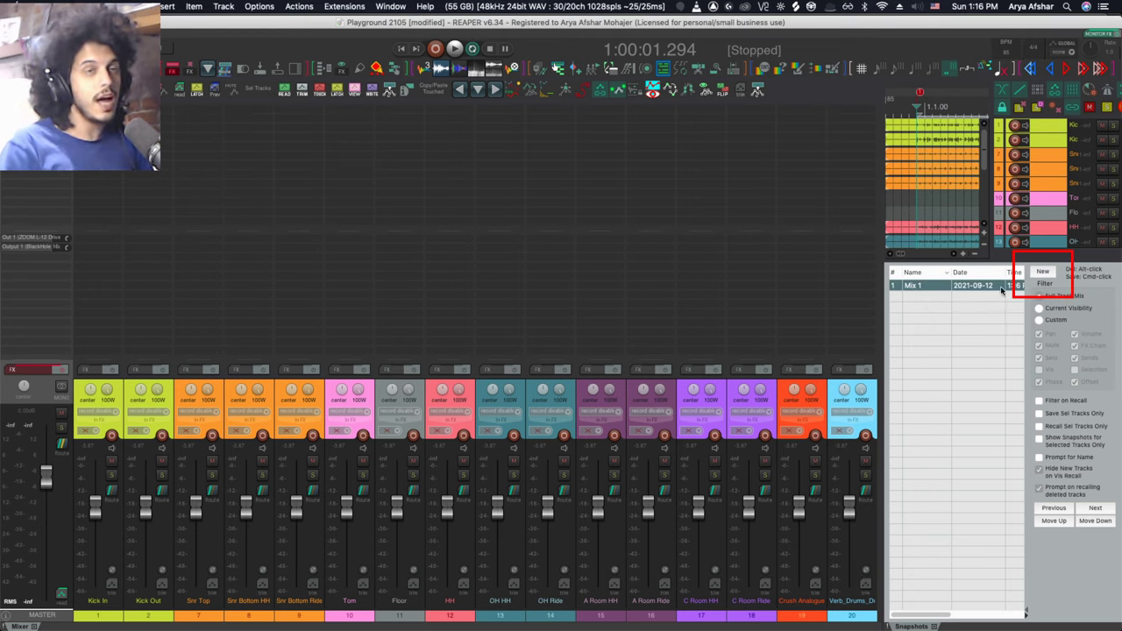
double_click(924, 289)
type("St")
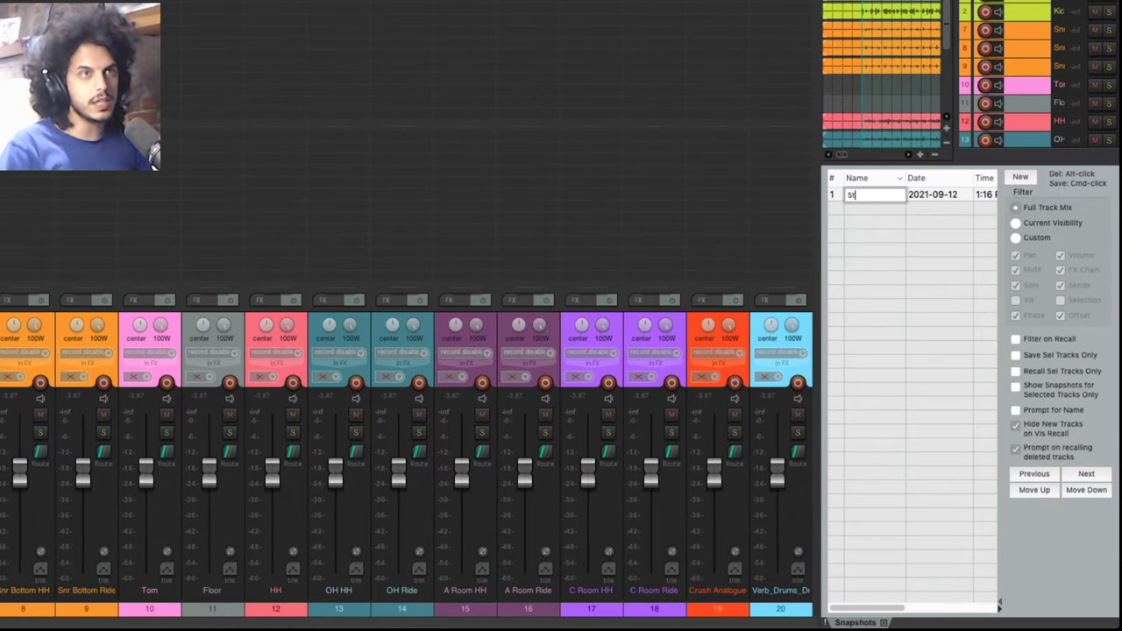
type("arting Poin")
key("Return")
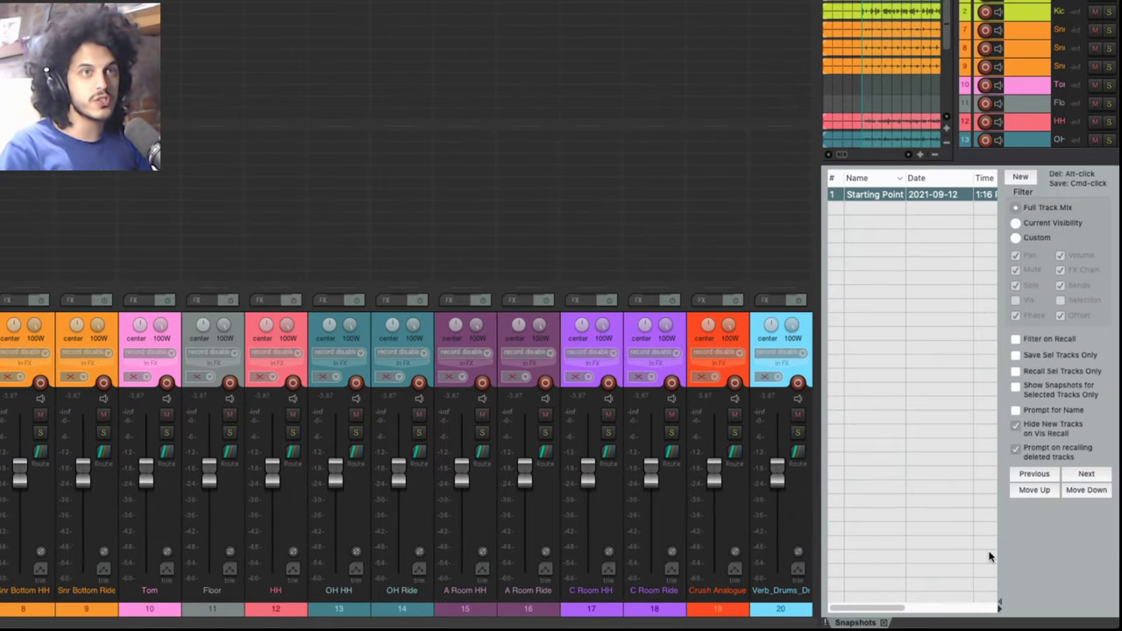
- Widen the snapshot list and give Starting Point the note 'Start'
left_click(997, 611)
double_click(1059, 195)
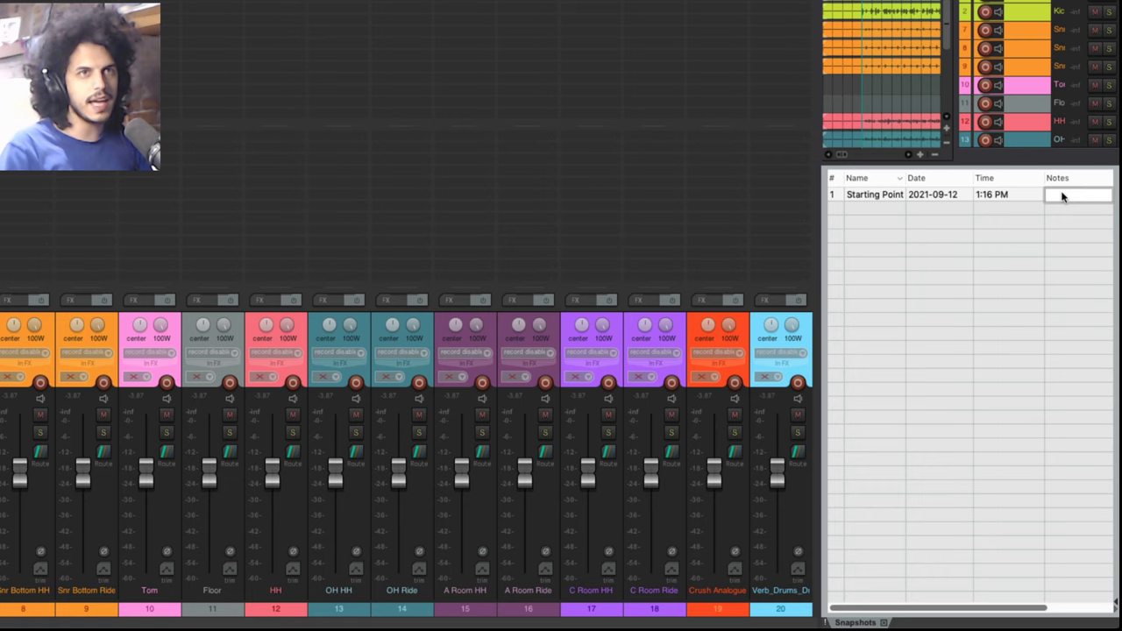
type("Start")
key("Return")
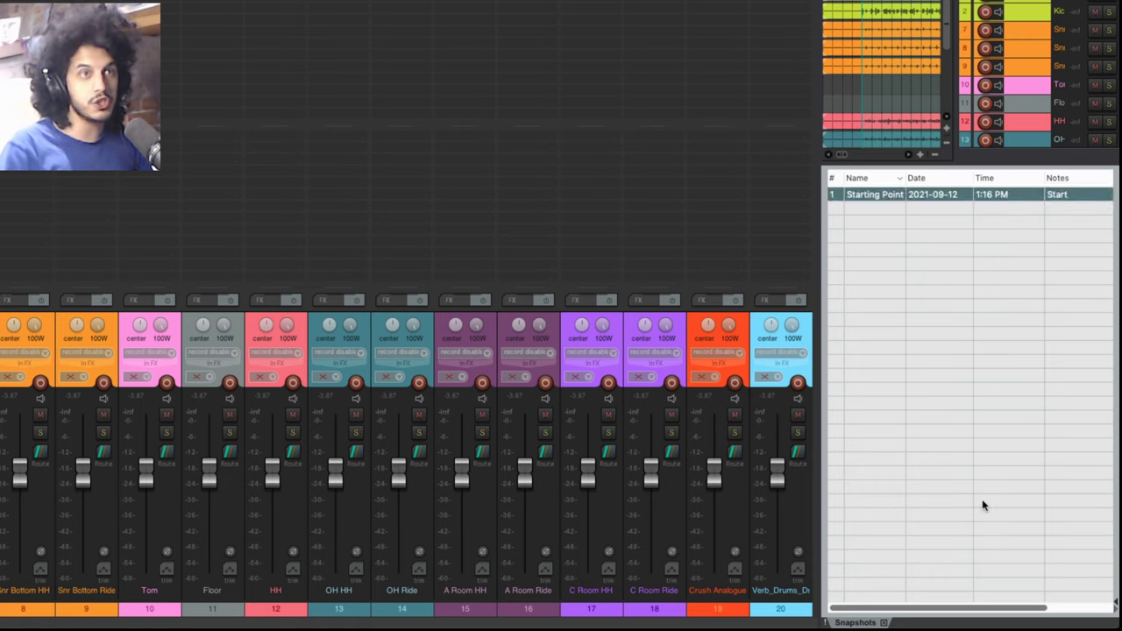
left_click(1116, 605)
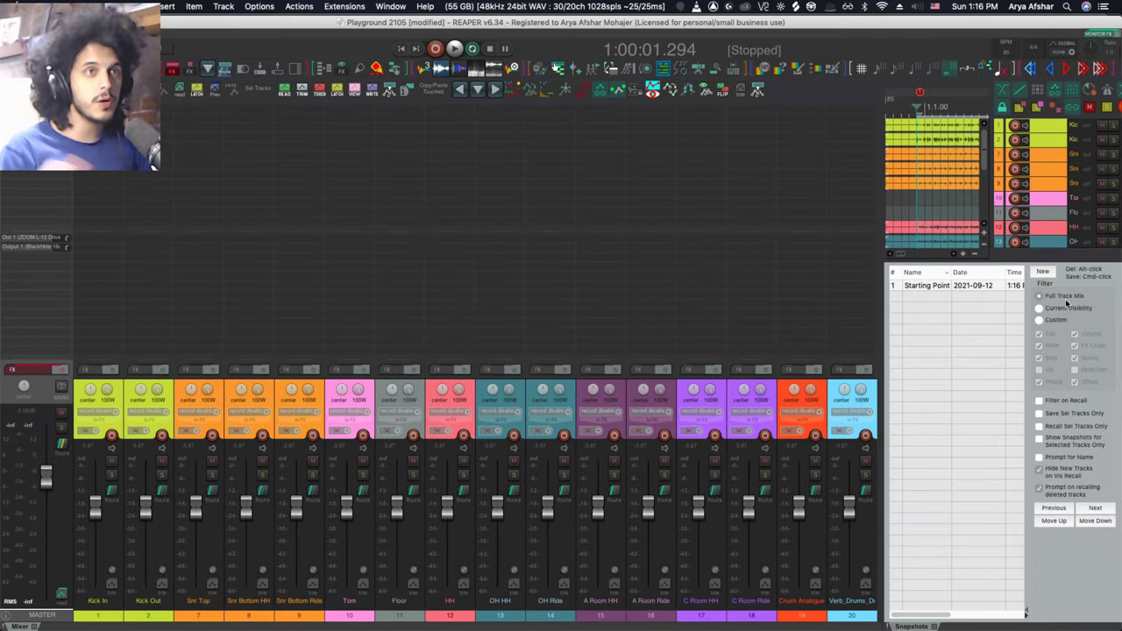
- During playback, raise the Kick, Snr Top and Snr Bottom fader levels
key("space")
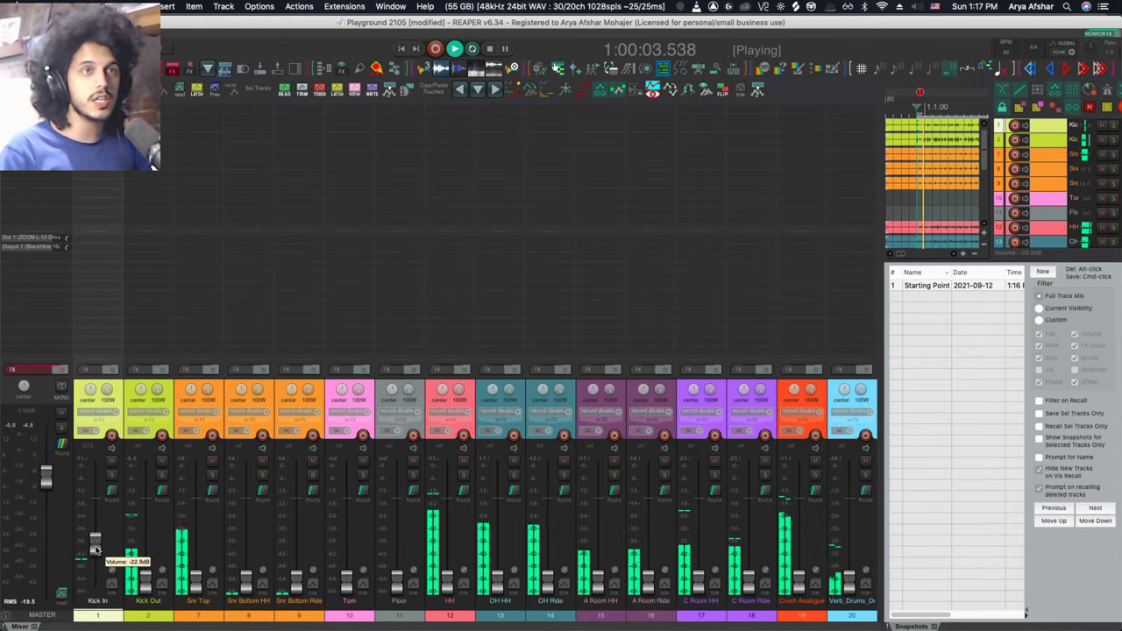
left_click_drag(145, 561, 146, 522)
left_click_drag(196, 580, 196, 495)
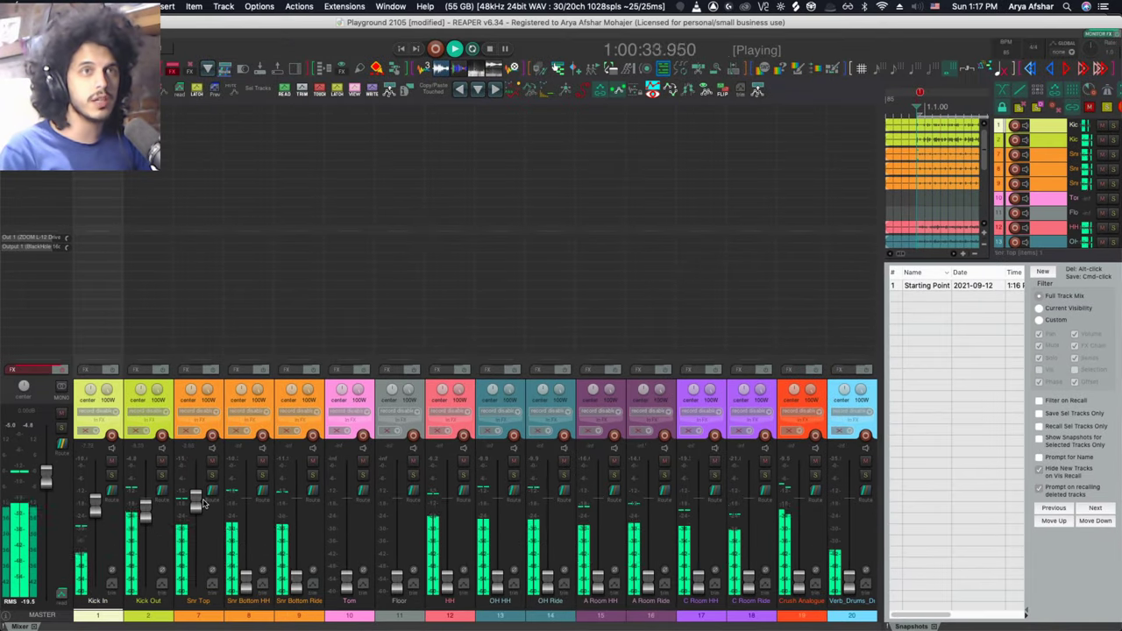
left_click_drag(246, 580, 245, 496)
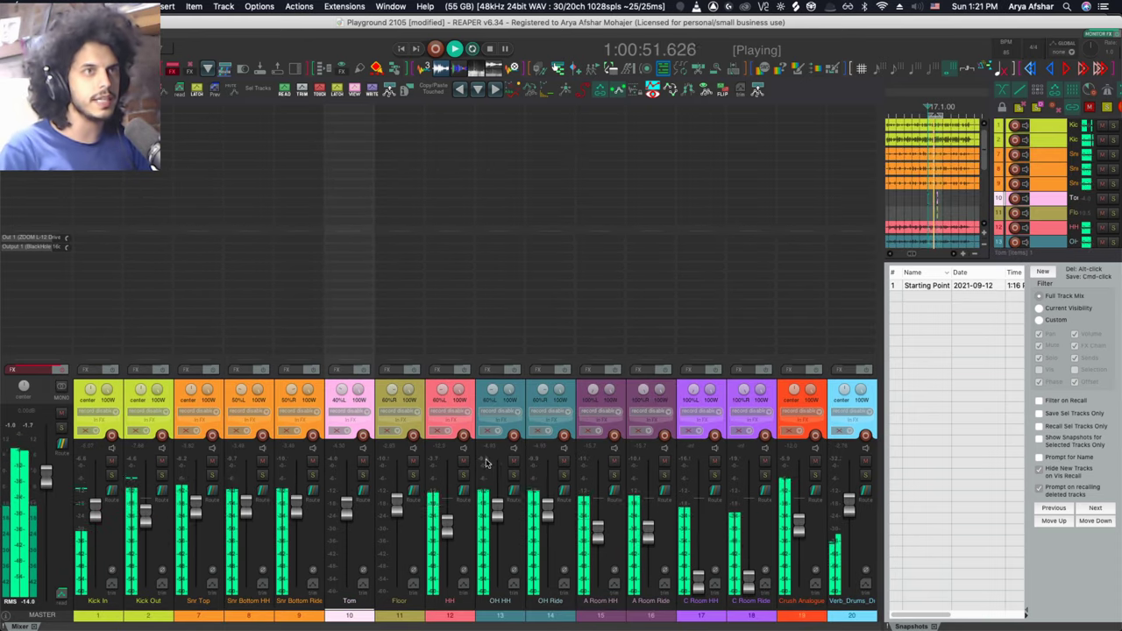
- Save the adjusted mix as a new snapshot named 'Levels & Pans'
left_click(1043, 275)
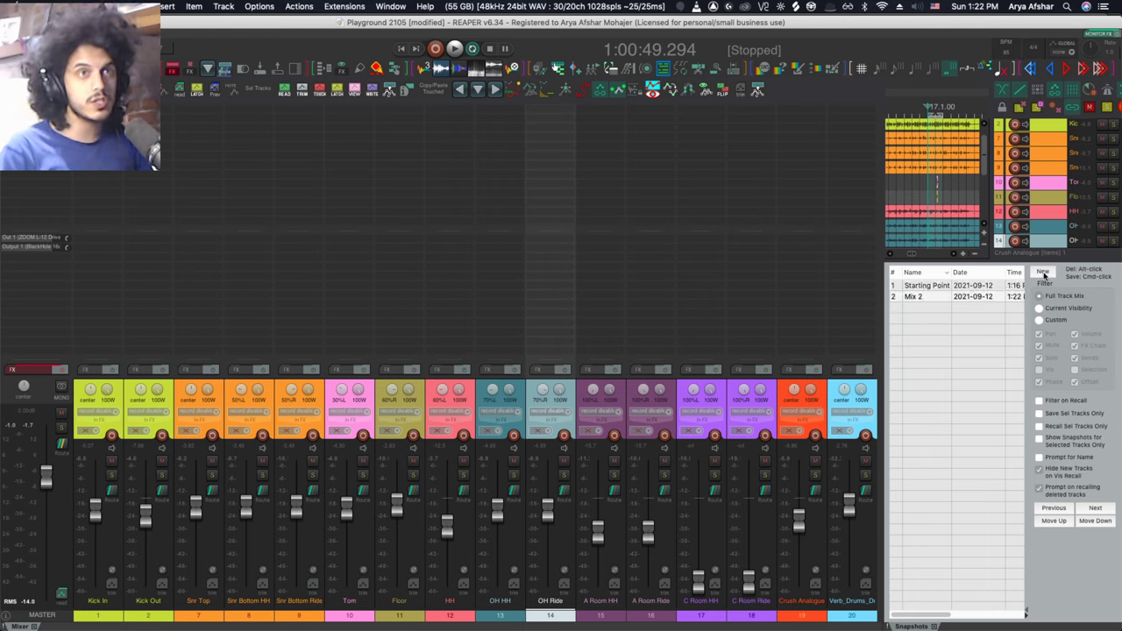
double_click(909, 296)
type("Levels & Pans")
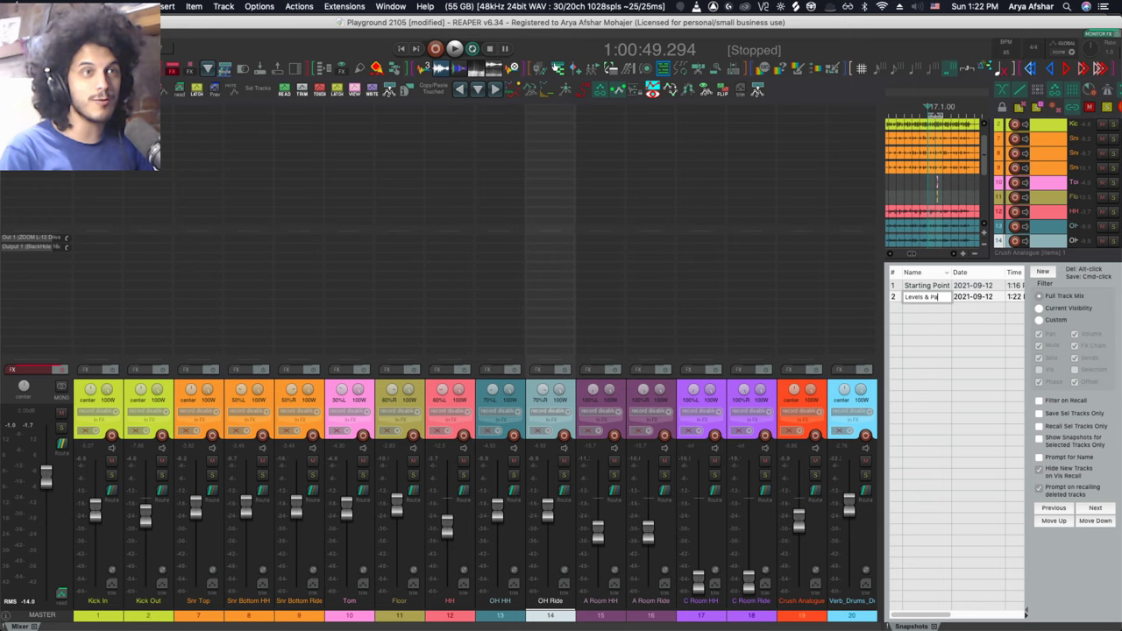
key("Return")
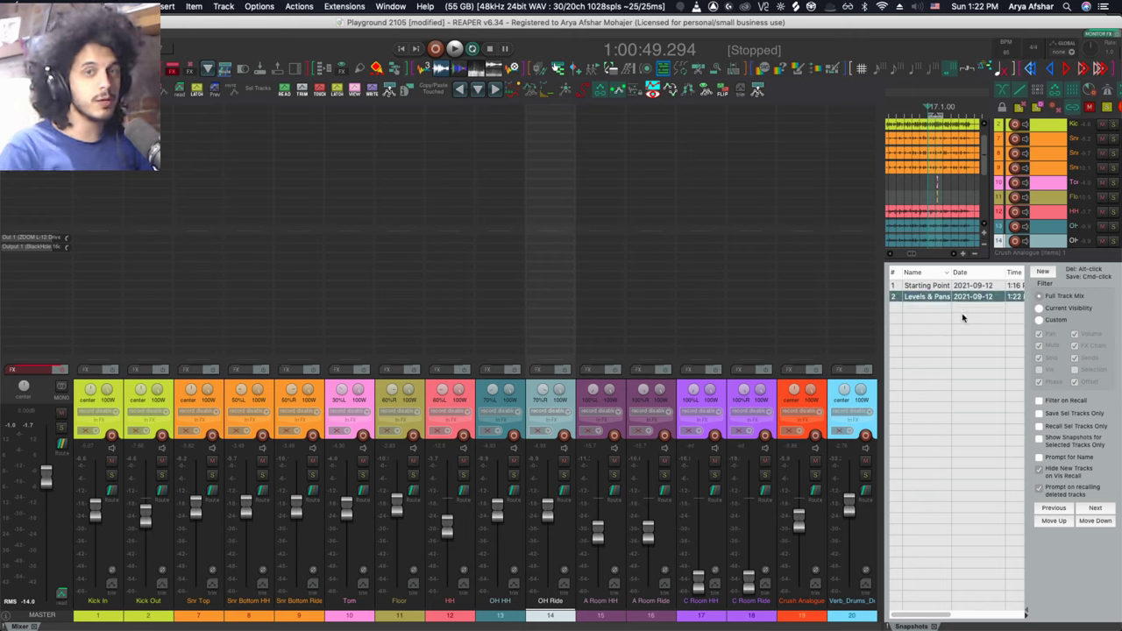
- Compare Starting Point and Levels & Pans snapshots, ending on Starting Point
left_click(922, 287)
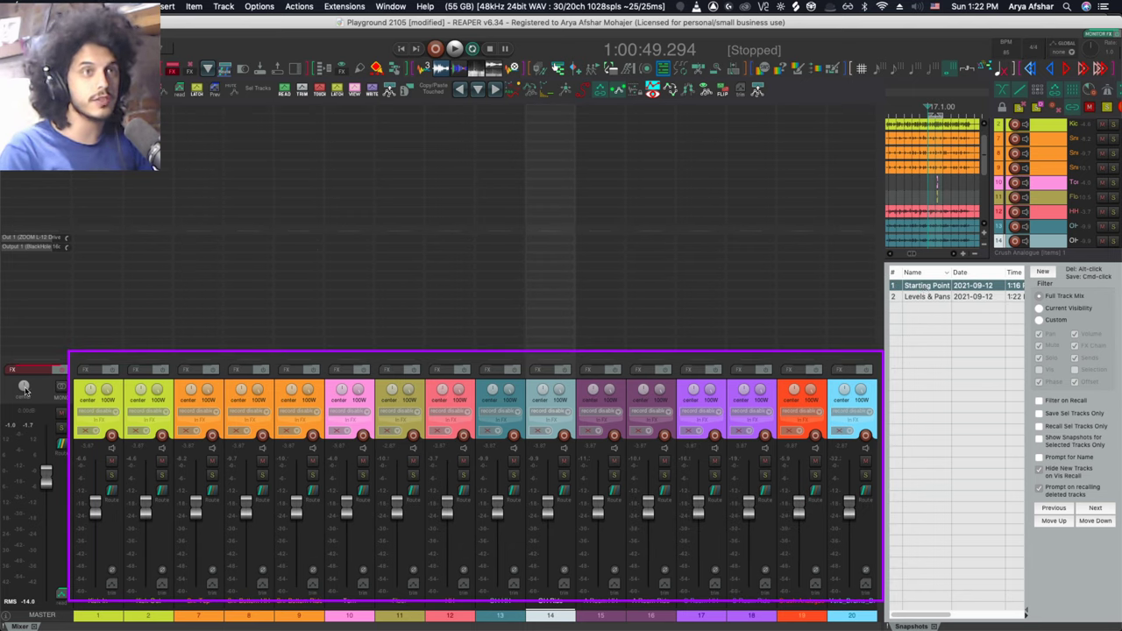
left_click(927, 296)
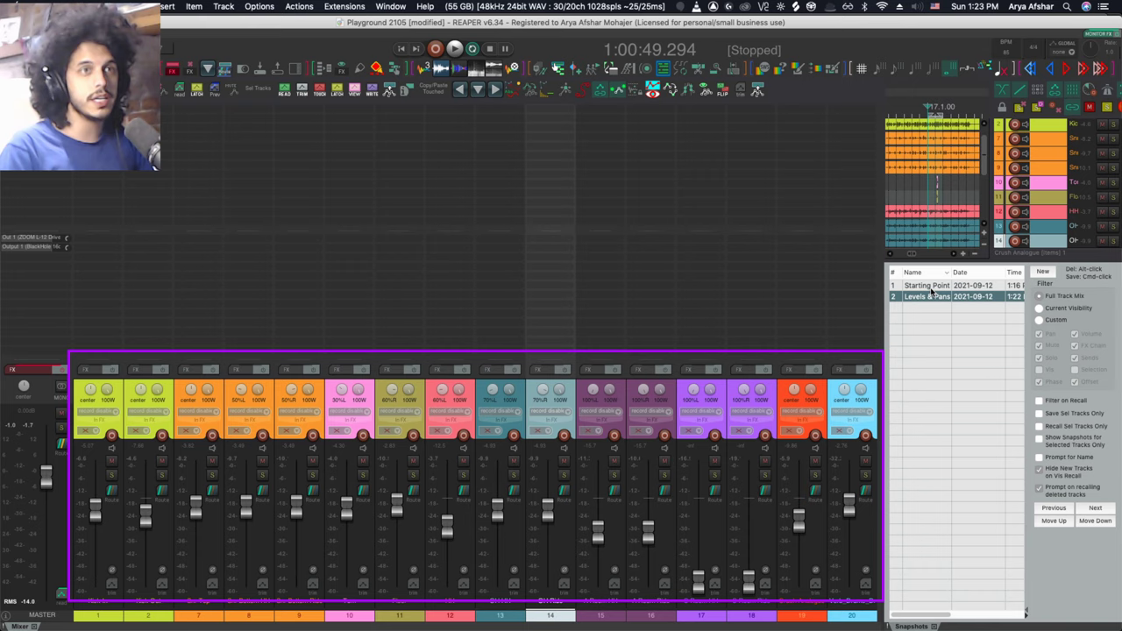
left_click(934, 288)
- Recall Starting Point and add FabFilter Pro-G to tracks 1 through 18
left_click(934, 287)
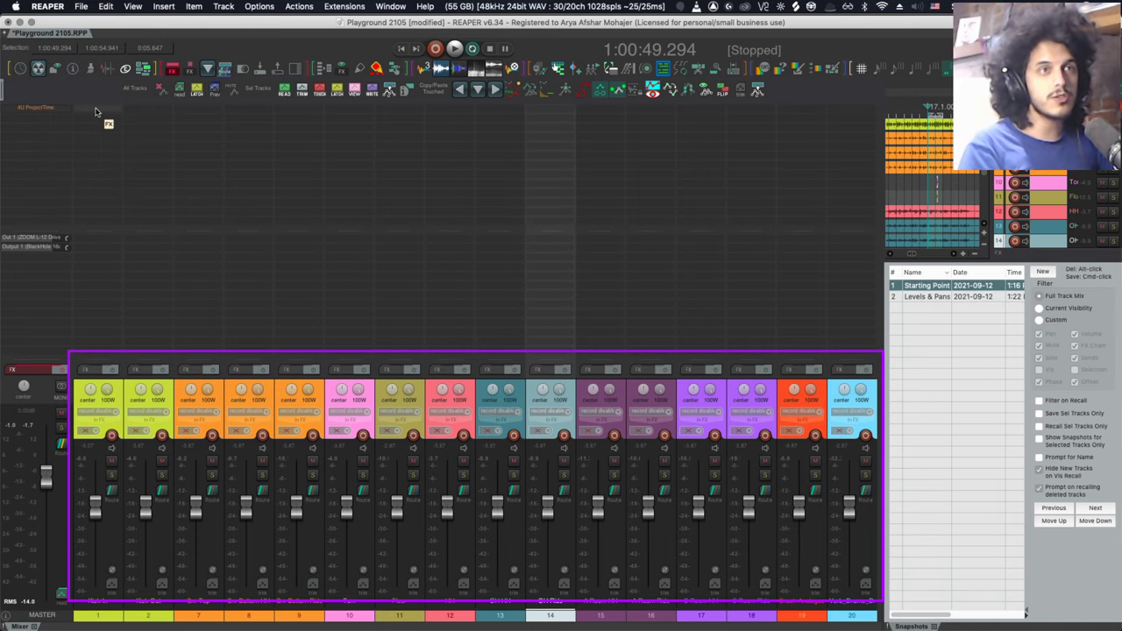
key("ctrl+alt+f")
type("pro g")
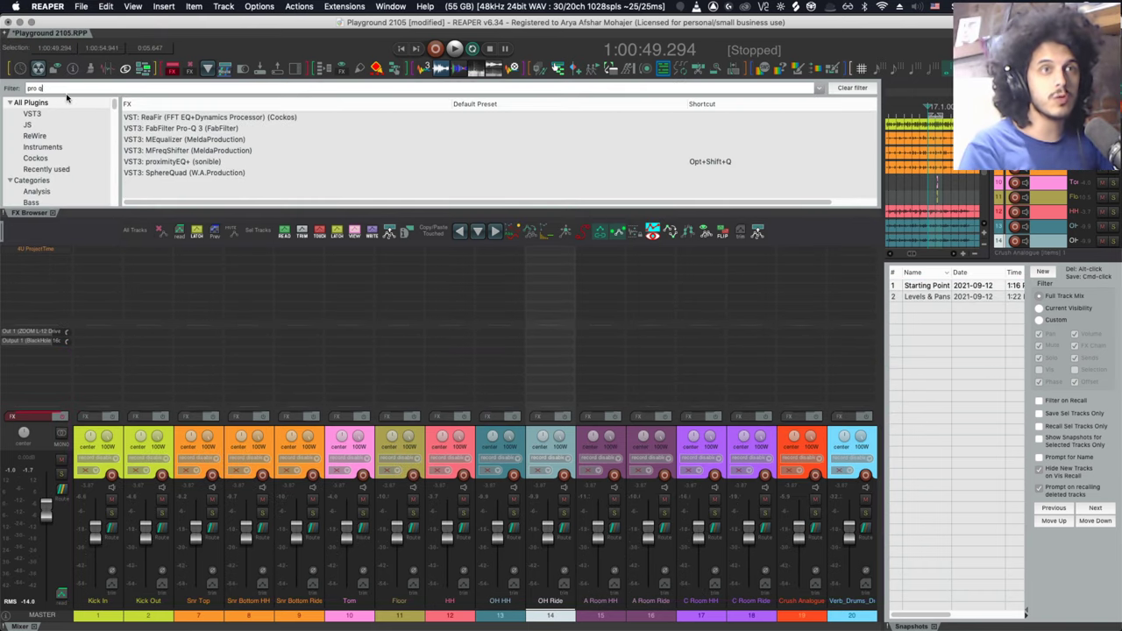
left_click(172, 140)
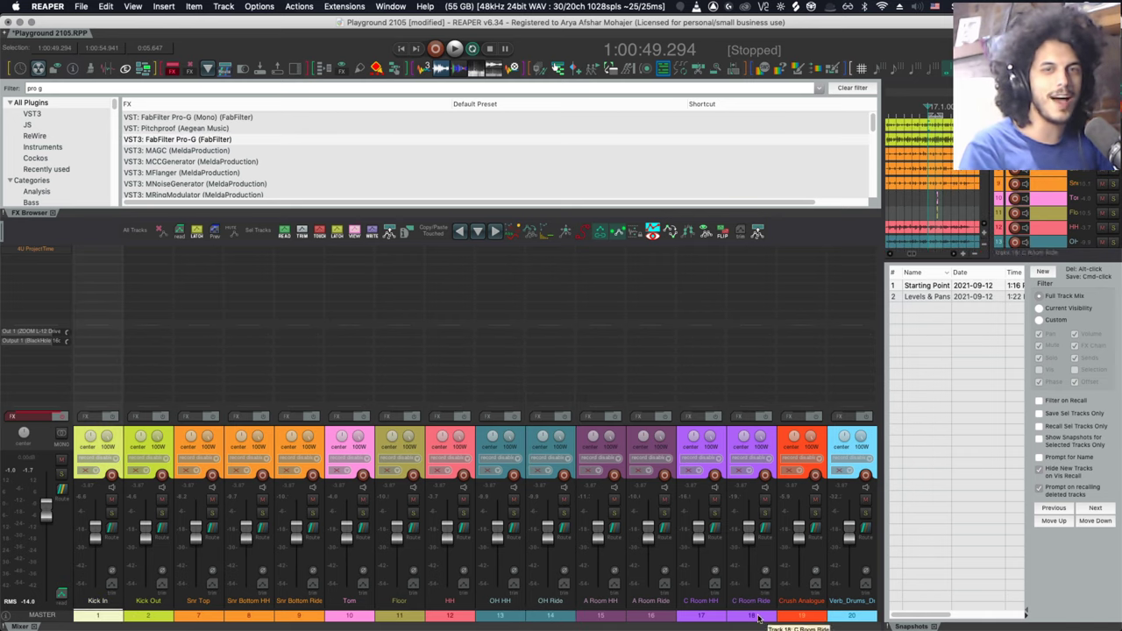
left_click_drag(172, 141, 280, 315)
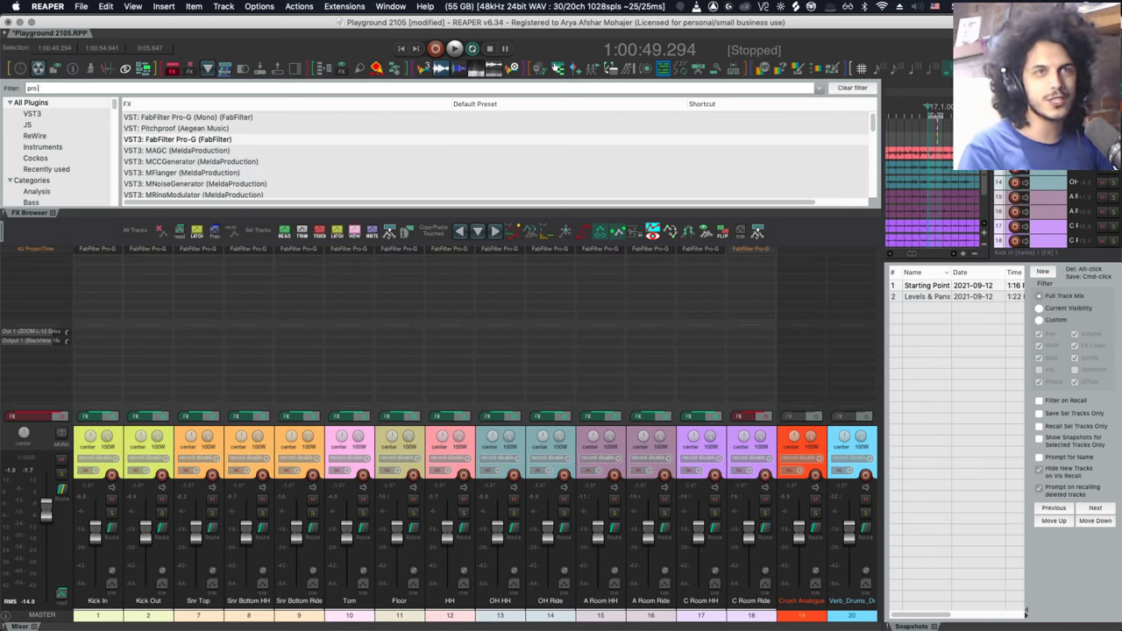
- Add FabFilter Pro-Q 3 and Pro-C 2 to all selected drum tracks
key("BackSpace")
type("q")
right_click(181, 129)
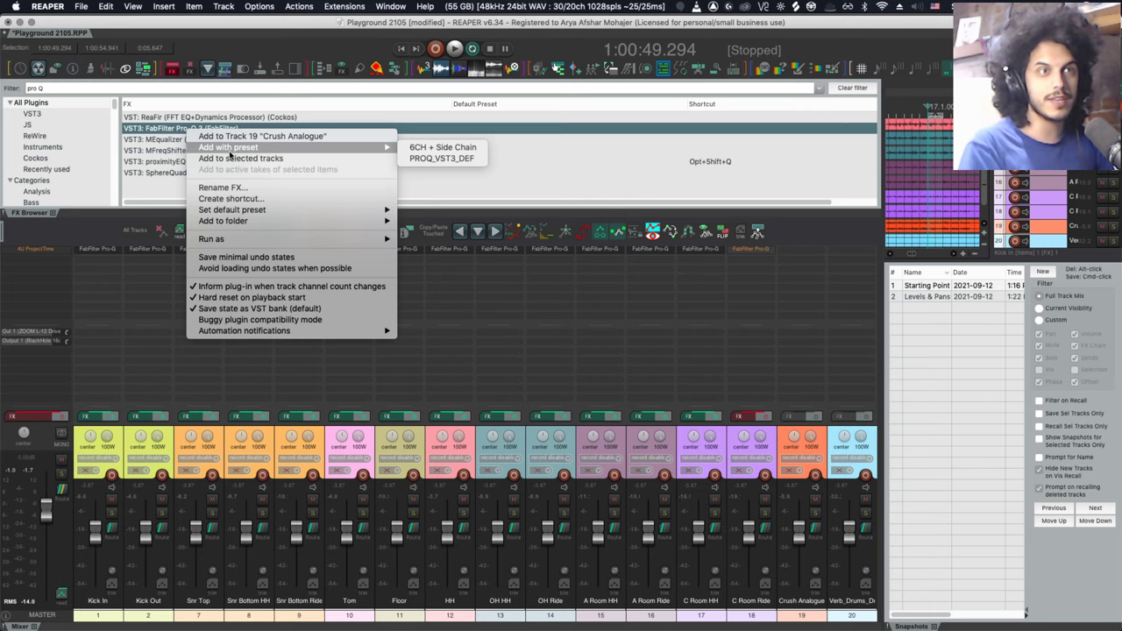
left_click(232, 159)
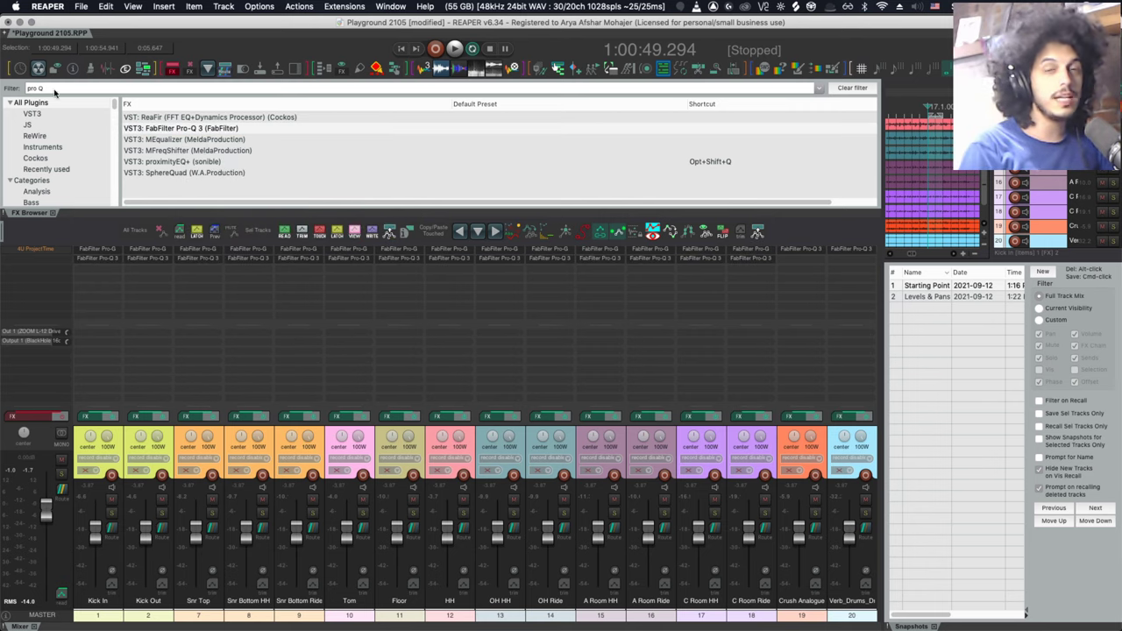
key("BackSpace")
type("c")
right_click(183, 181)
left_click(229, 202)
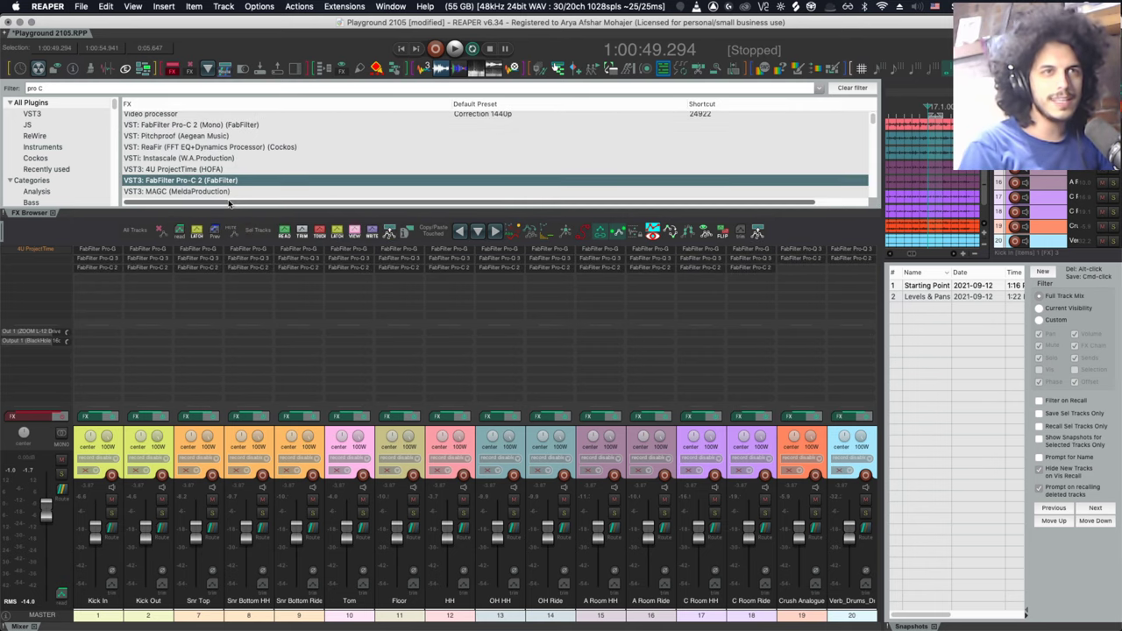
- Set Kick Out's Pro-C 2 style to Punch and filter Snr Top's gate key 34.28 Hz–3.306 kHz
left_click(53, 213)
key("space")
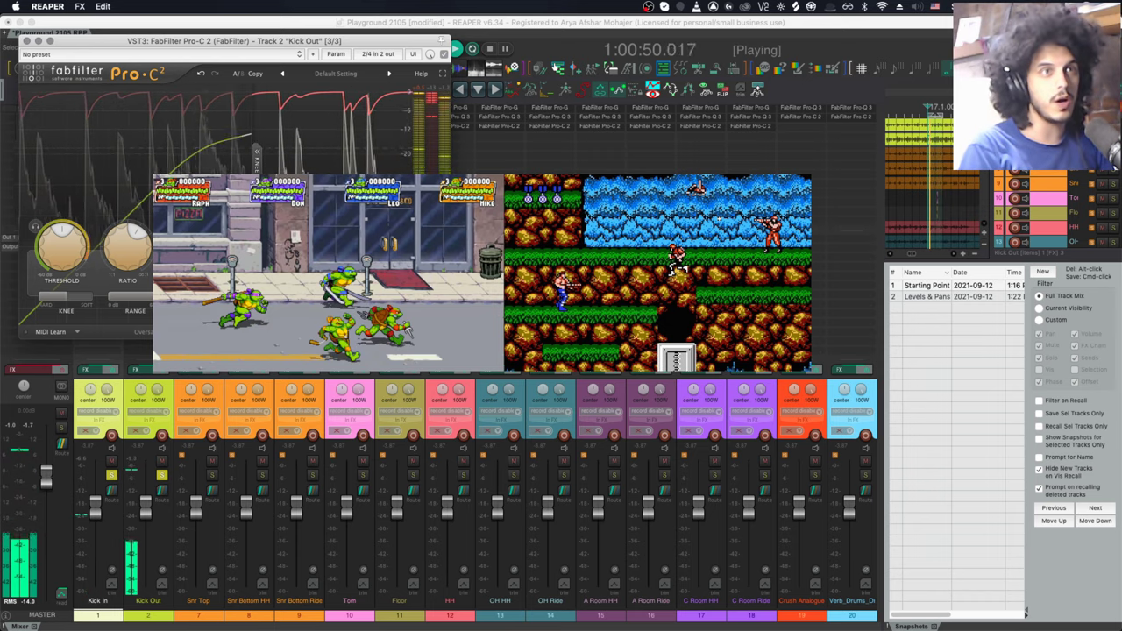
left_click(180, 267)
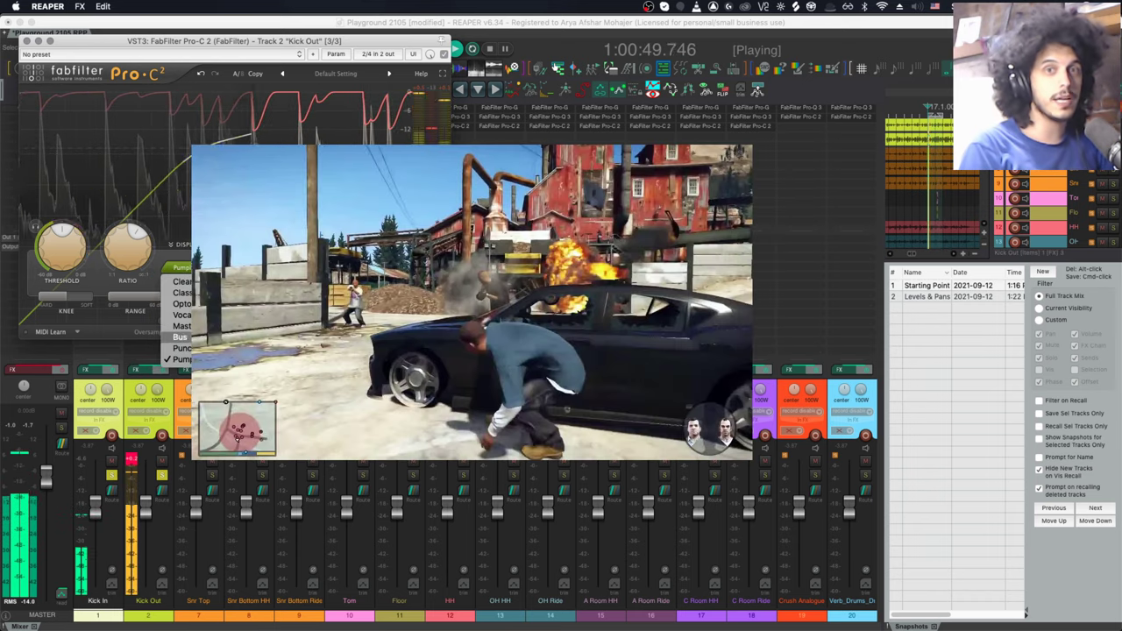
left_click(181, 348)
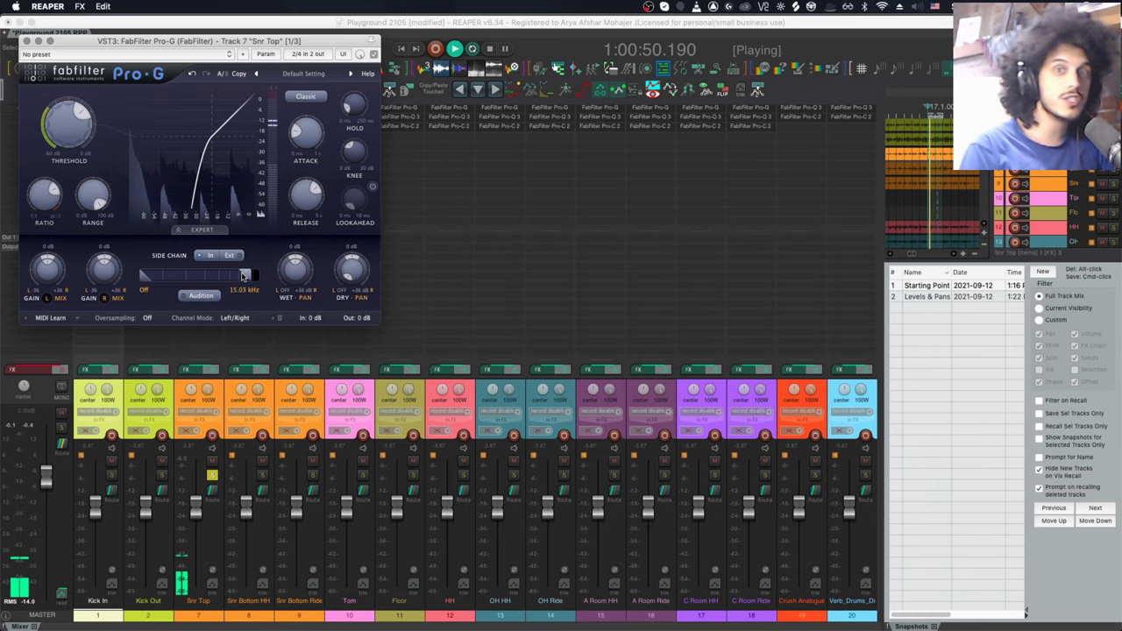
left_click_drag(244, 277, 227, 277)
left_click_drag(144, 277, 166, 280)
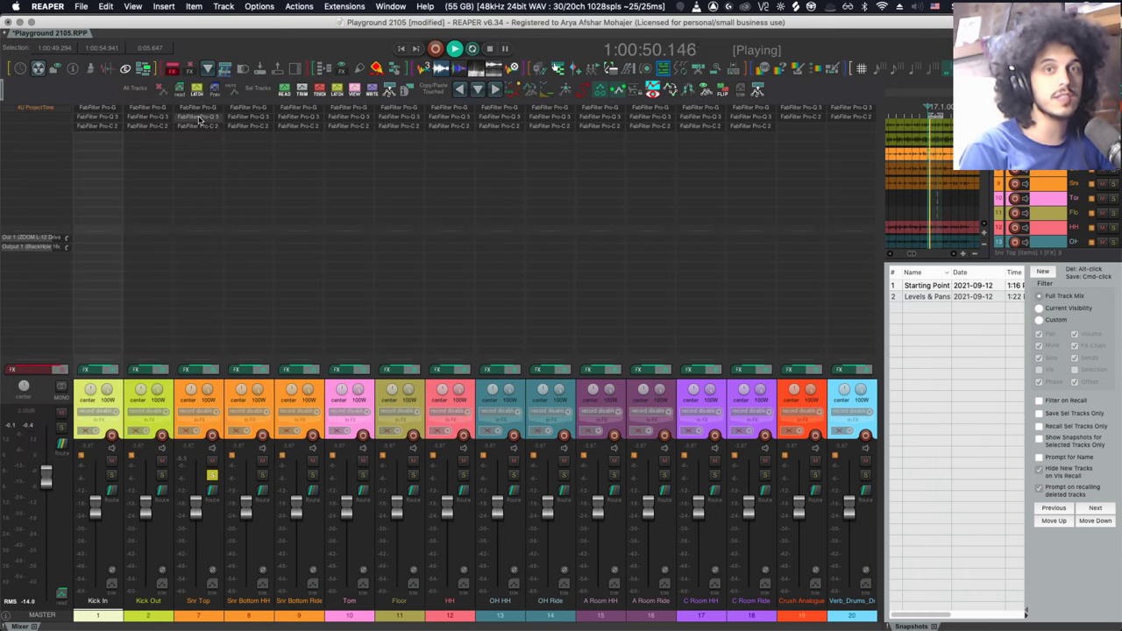
- EQ Snr Top with a ~91 Hz low cut, 1 kHz cut and 2.7 kHz boost
left_click(200, 119)
left_click_drag(113, 215, 117, 317)
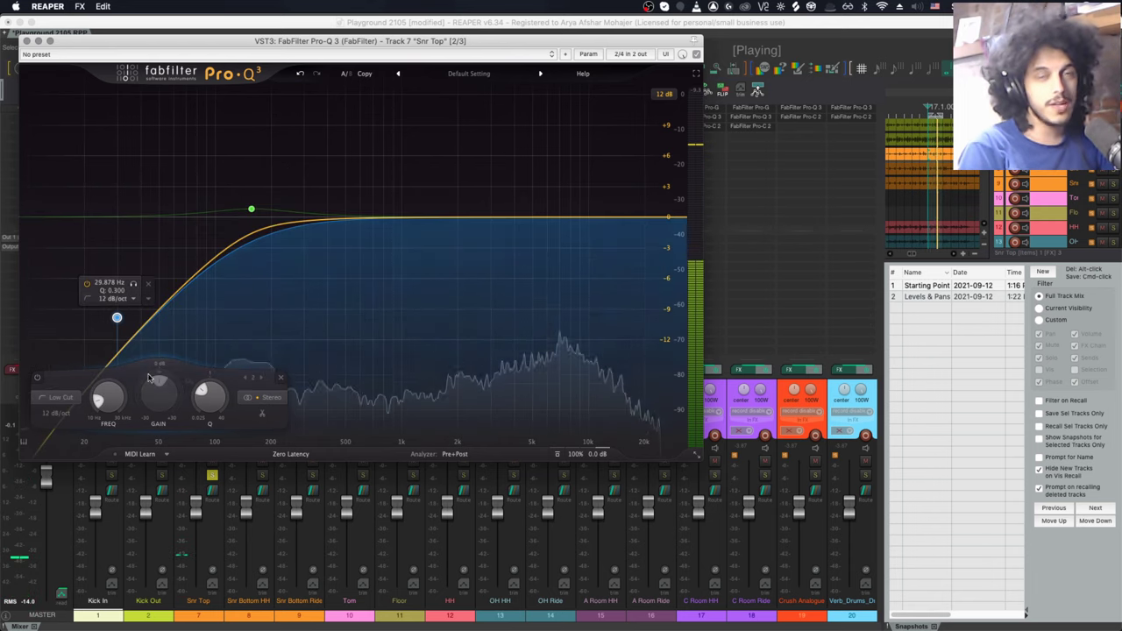
left_click_drag(107, 396, 101, 372)
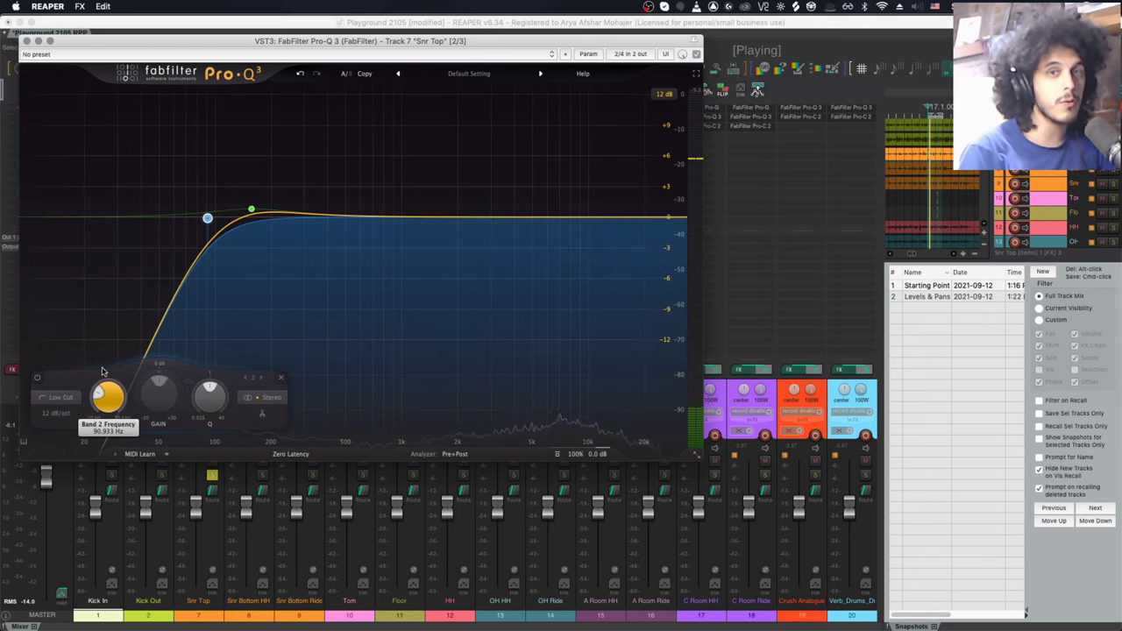
left_click_drag(383, 217, 406, 251)
mouse_move(517, 217)
left_mouse_down()
mouse_move(517, 201)
mouse_move(482, 160)
left_mouse_up()
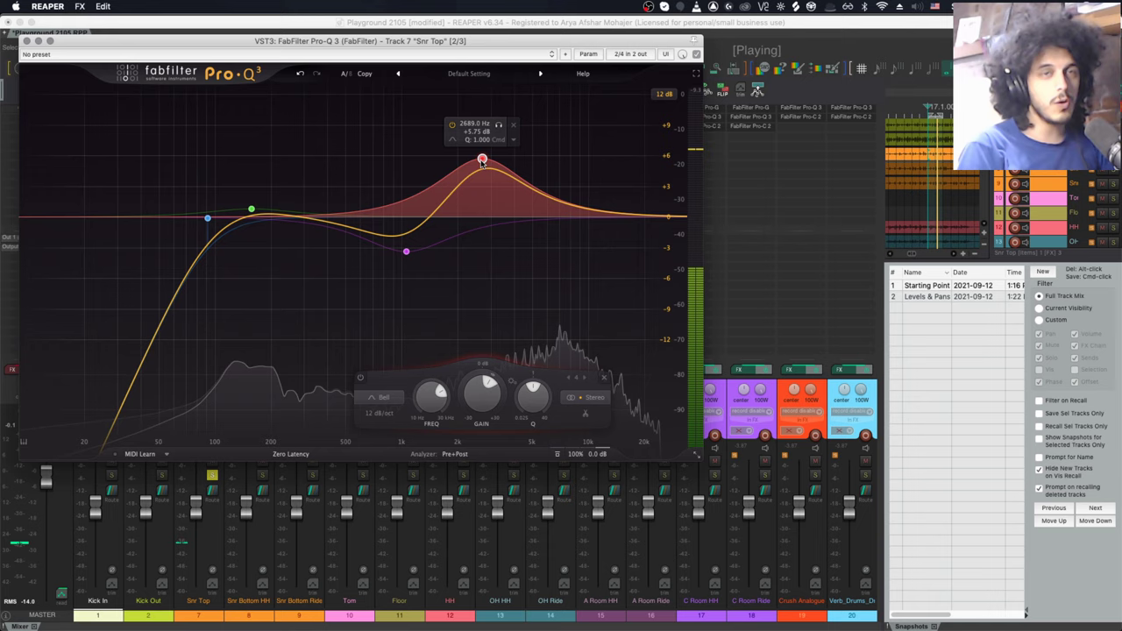
- Solo the C Room tracks and pan C Room HH hard left
left_click(613, 476)
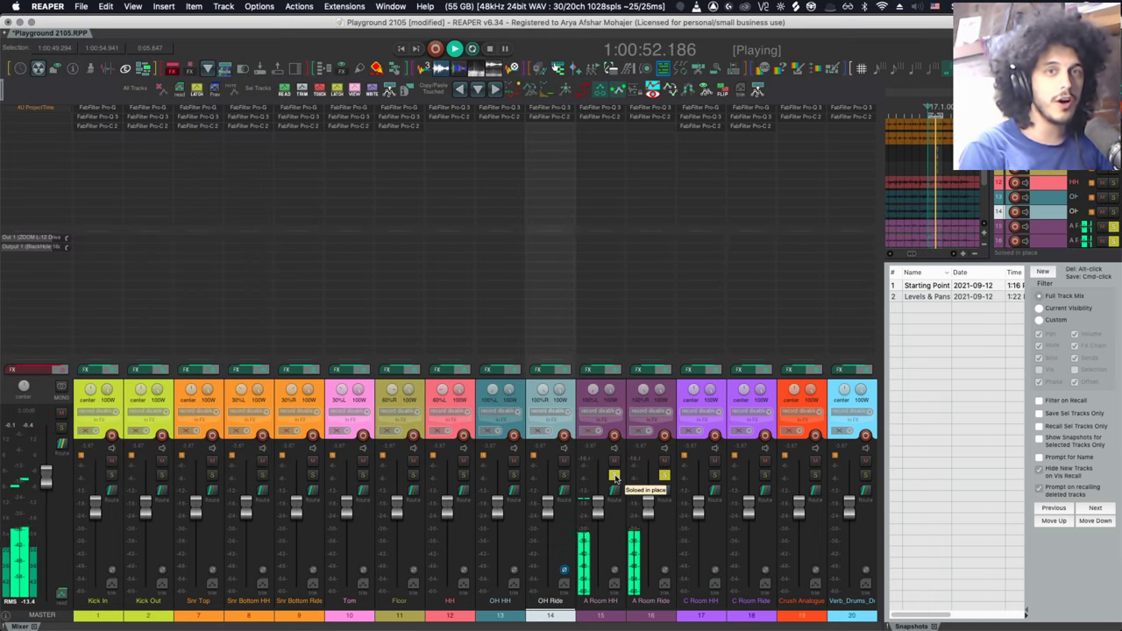
left_click(715, 475)
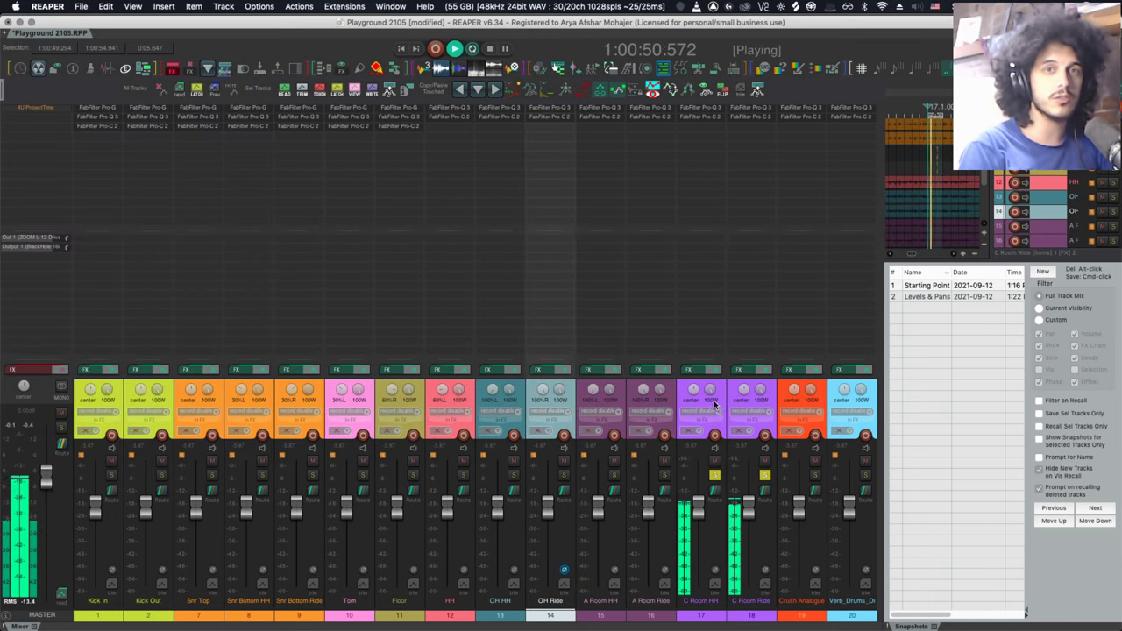
left_click_drag(715, 403, 734, 399)
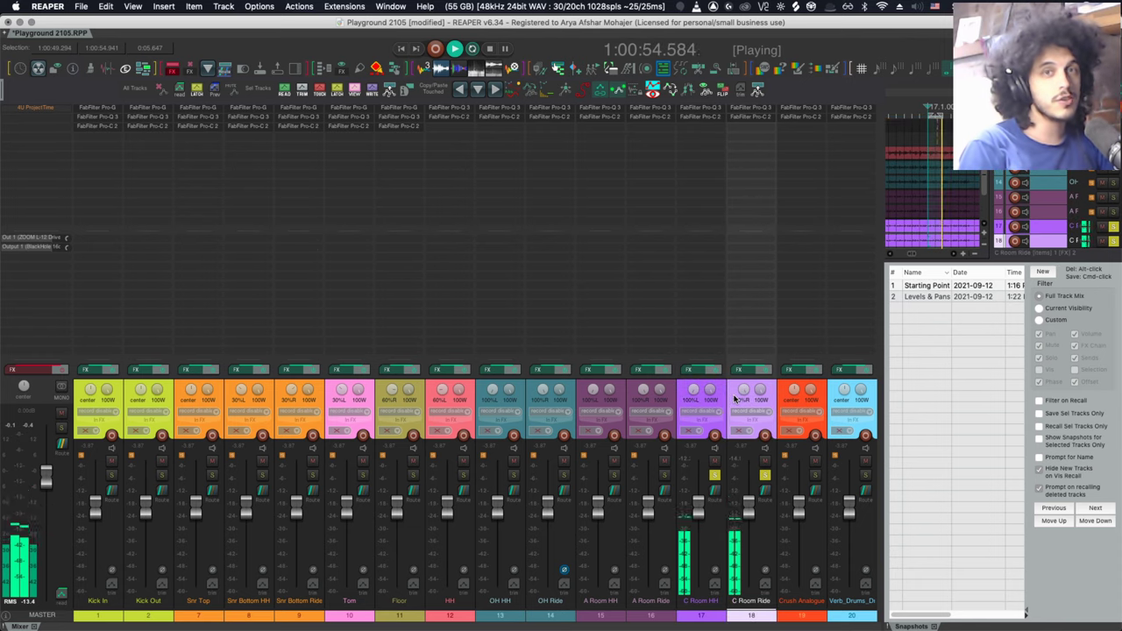
- Stop playback and set a Custom snapshot filter limited to FX chain and phase
key("space")
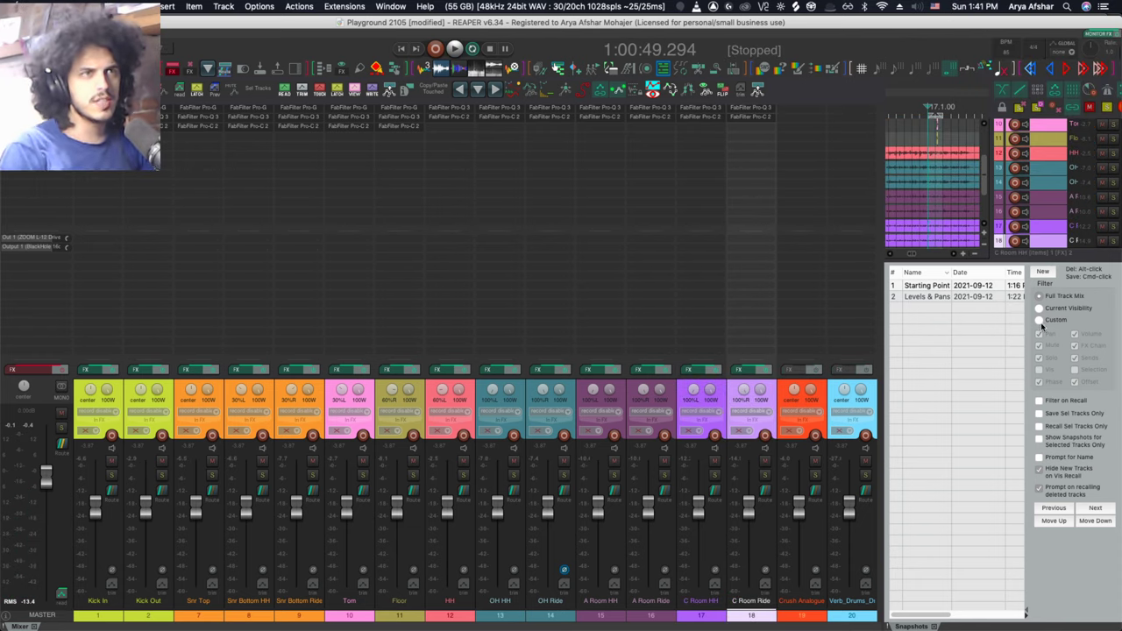
left_click(1039, 321)
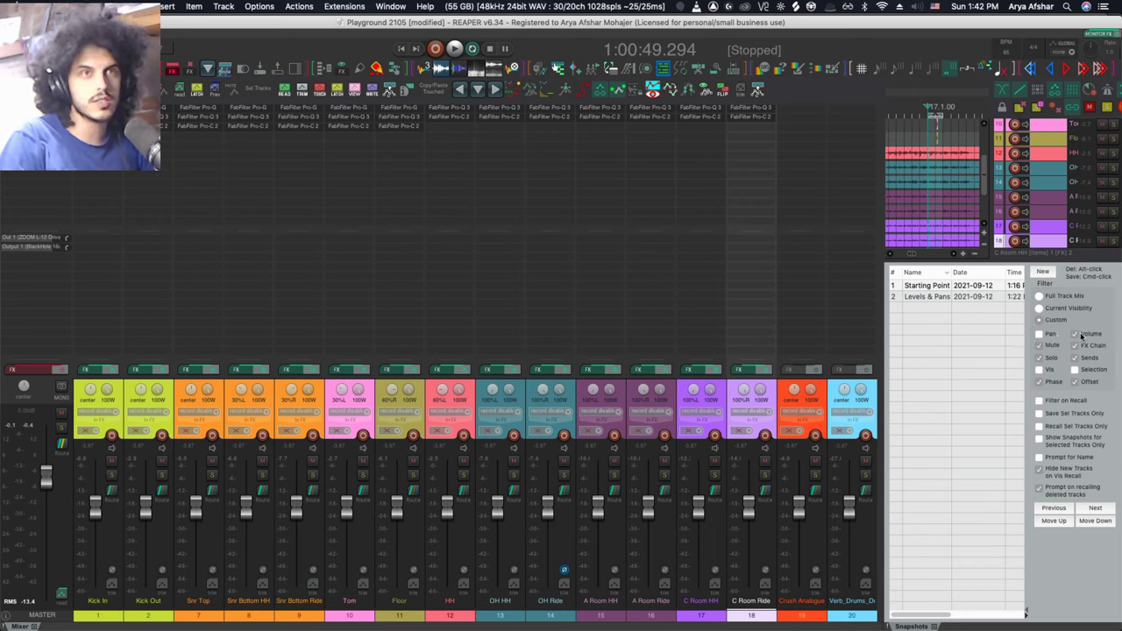
left_click(1039, 358)
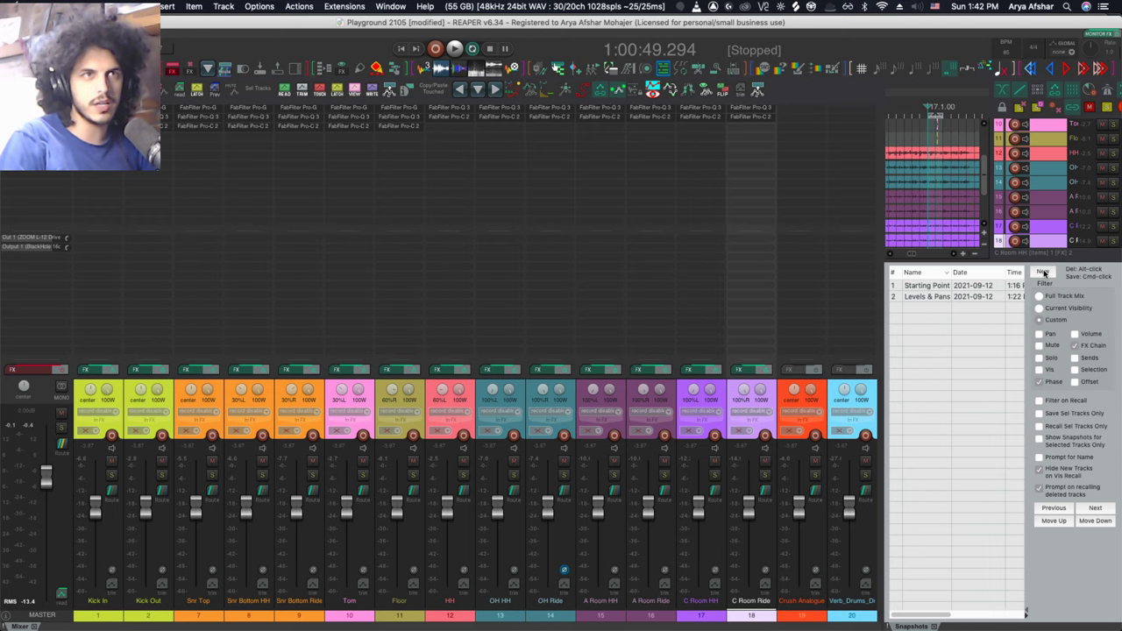
- Save a new snapshot named 'Plugins 1', then recall Starting Point
left_click(1043, 272)
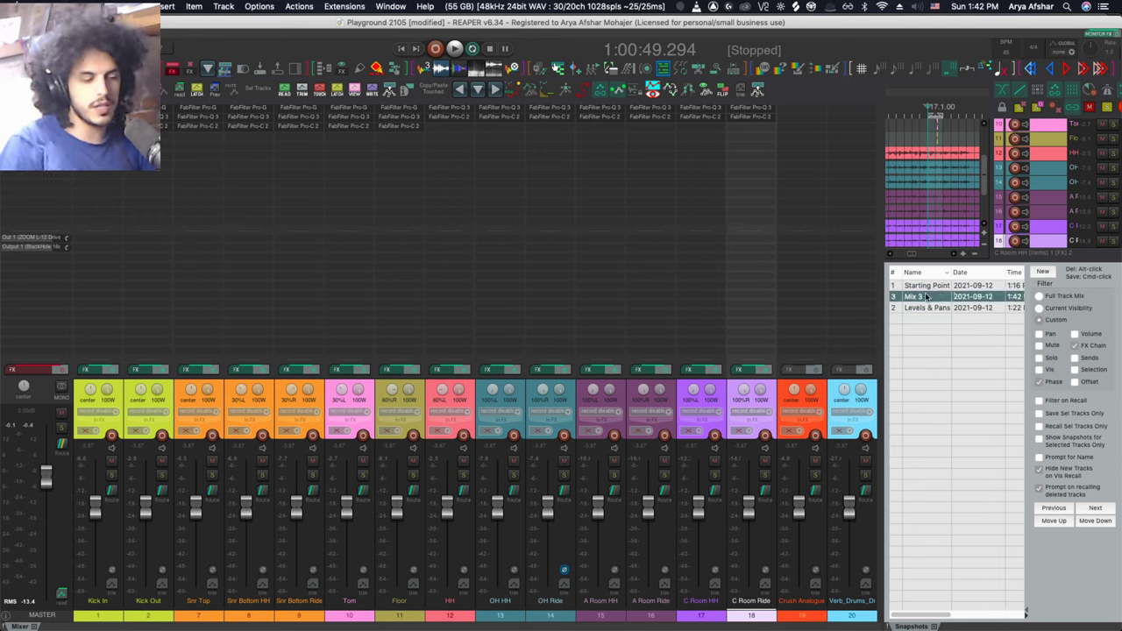
double_click(926, 297)
type("H")
type("ins 1")
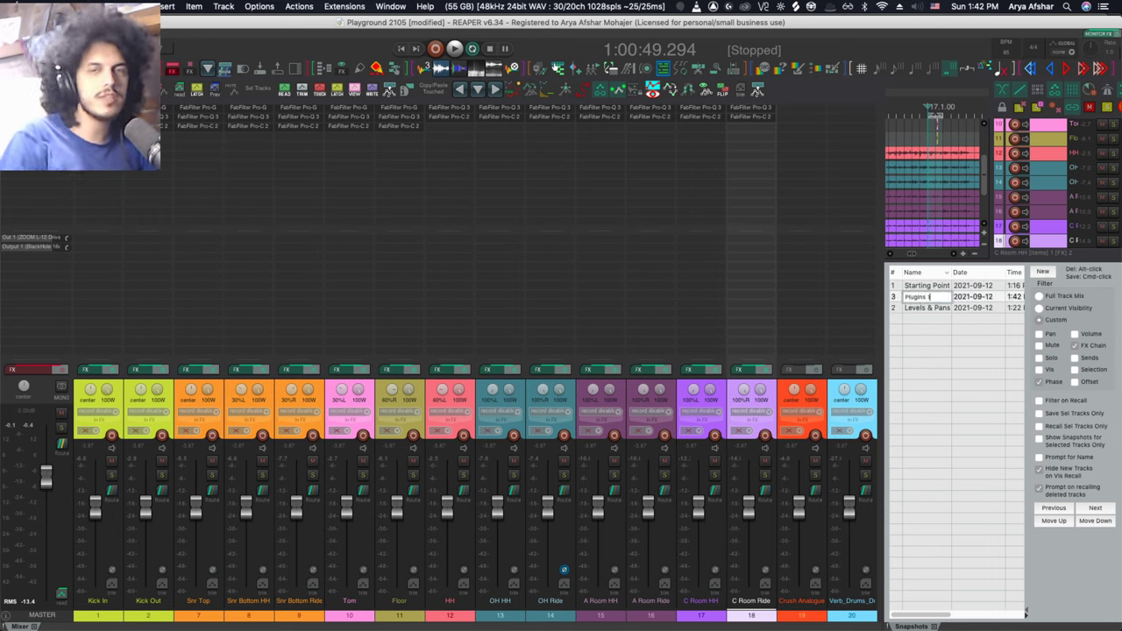
key("Return")
left_click(923, 287)
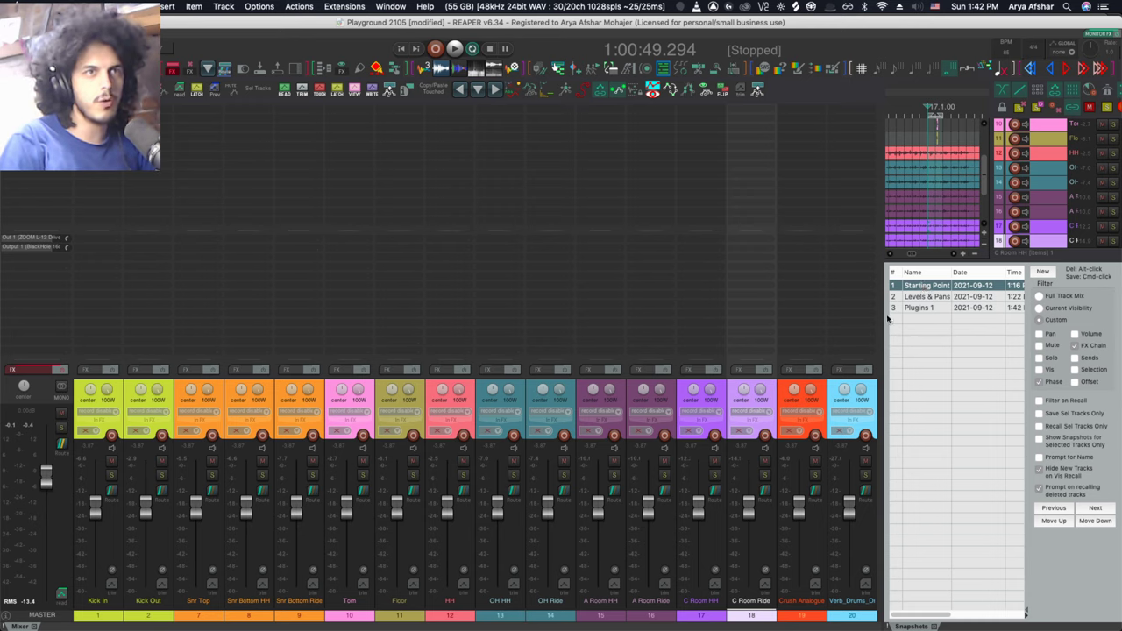
- Recall Levels & Pans, then Plugins 1 to layer its FX chains on top
left_click(932, 298)
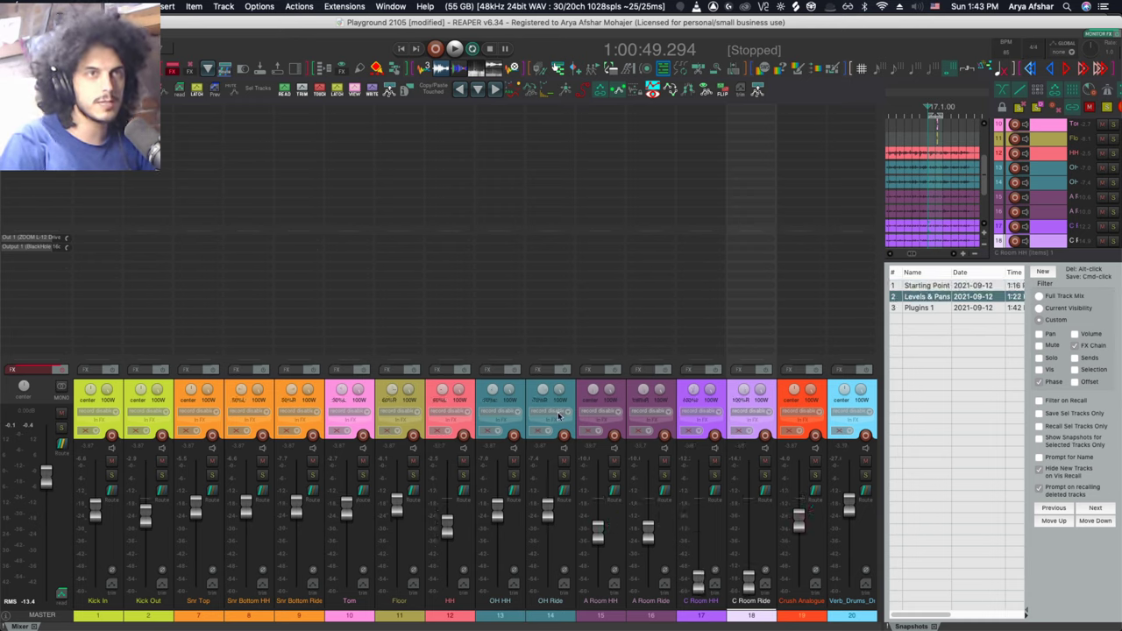
left_click(912, 309)
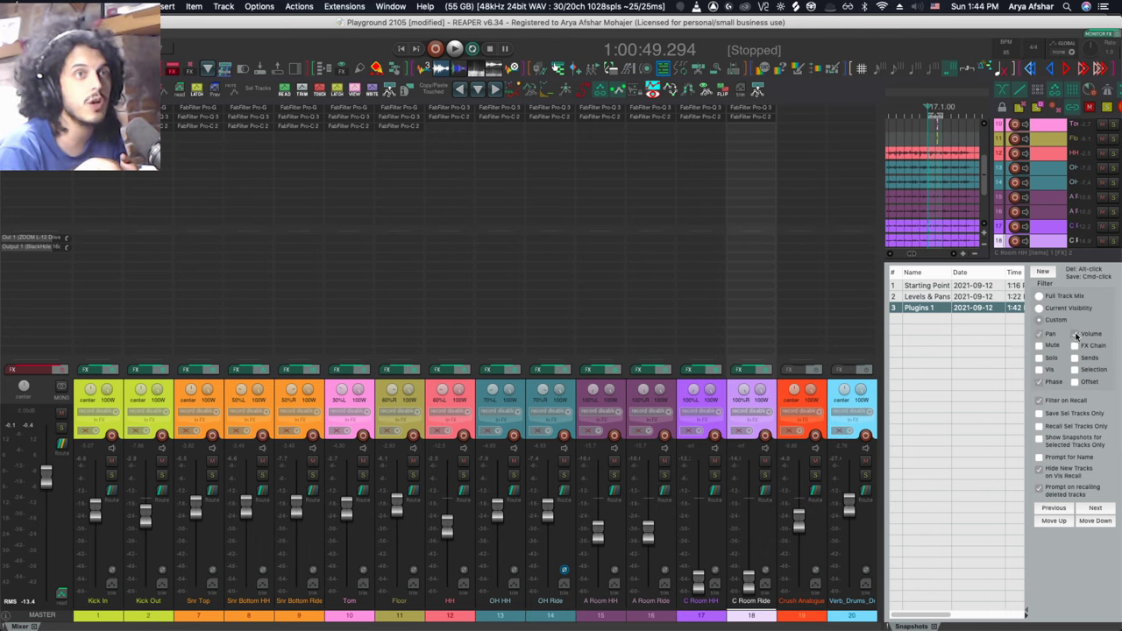
- Compare Starting Point against Levels & Pans, ending on Levels & Pans
left_click(922, 289)
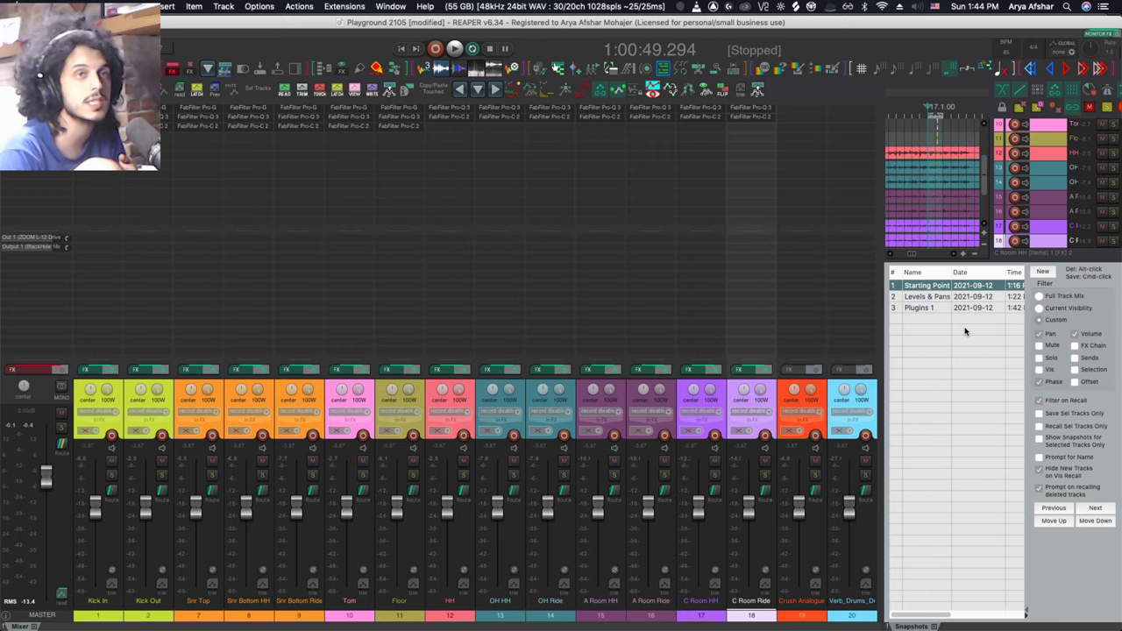
left_click(926, 298)
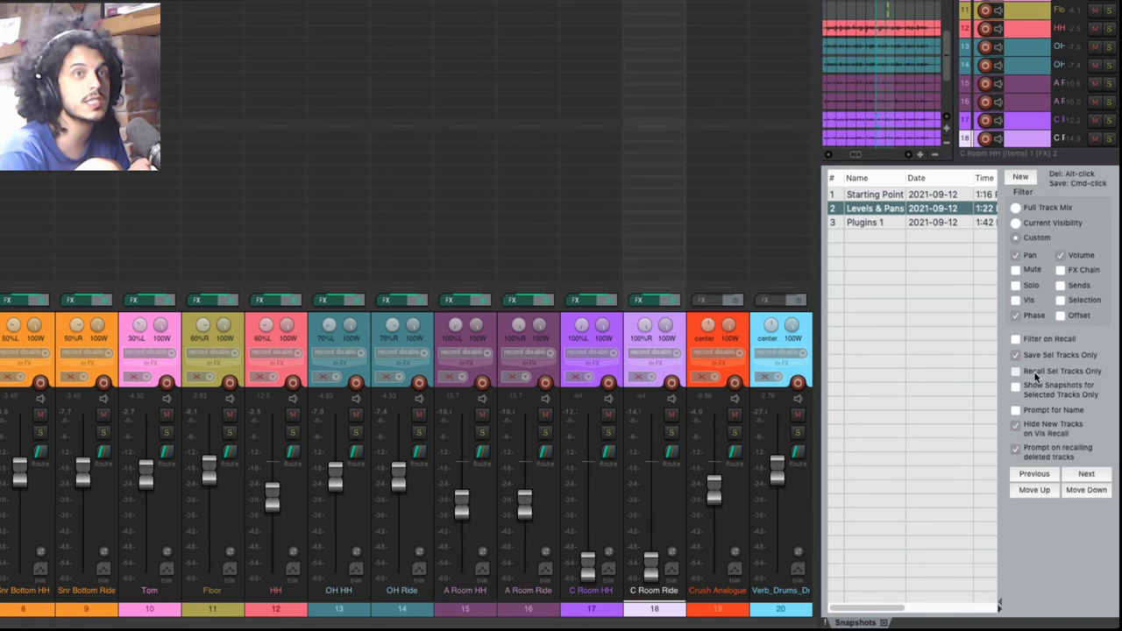
- Enable the 'Save Sel Tracks Only' option in the Snapshots panel
left_click(1035, 373)
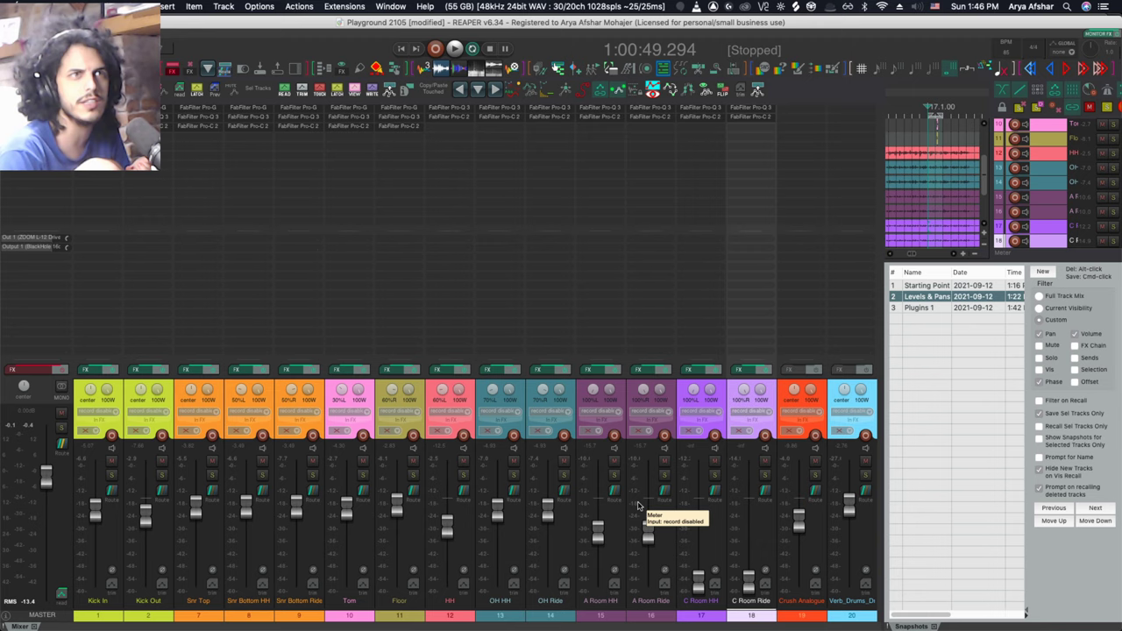
- Unsolo and mute the C Room HH and Ride tracks during a brief playback
key("space")
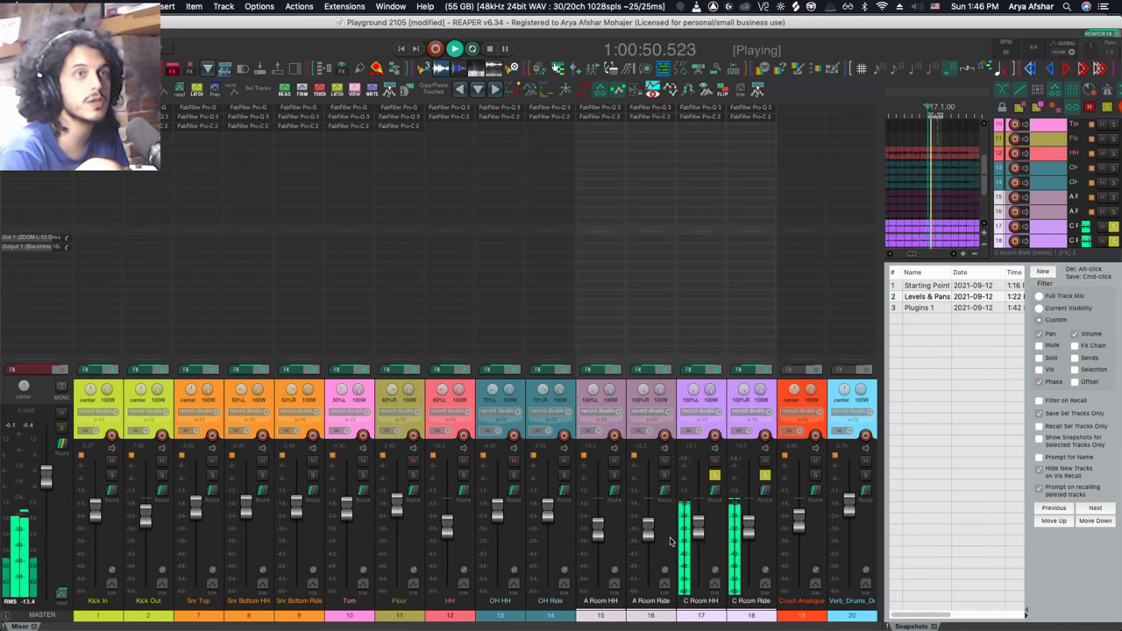
left_click(714, 476)
left_click(714, 462)
key("space")
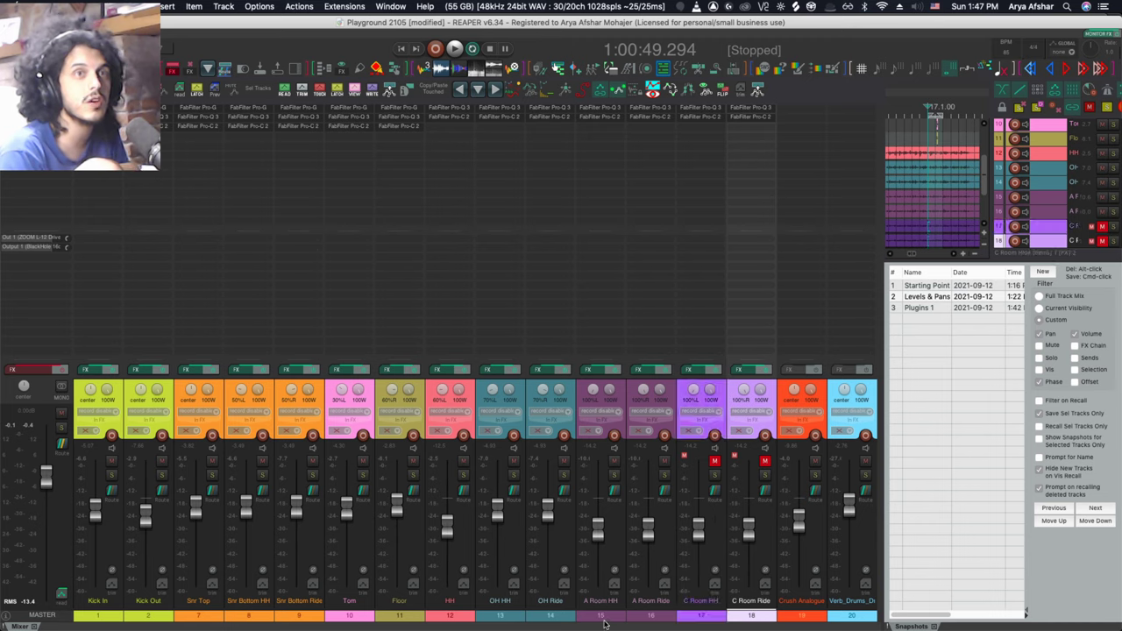
- Select the A Room tracks and save a Full Track Mix snapshot for A Room
key("shift+Up")
key("shift+Up")
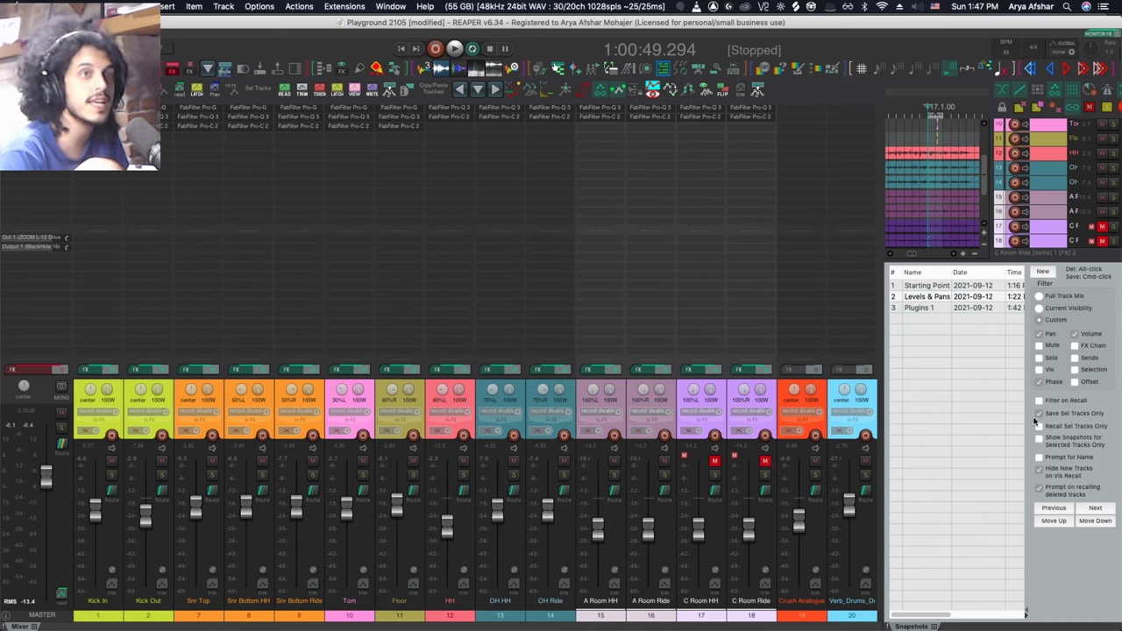
left_click(1039, 297)
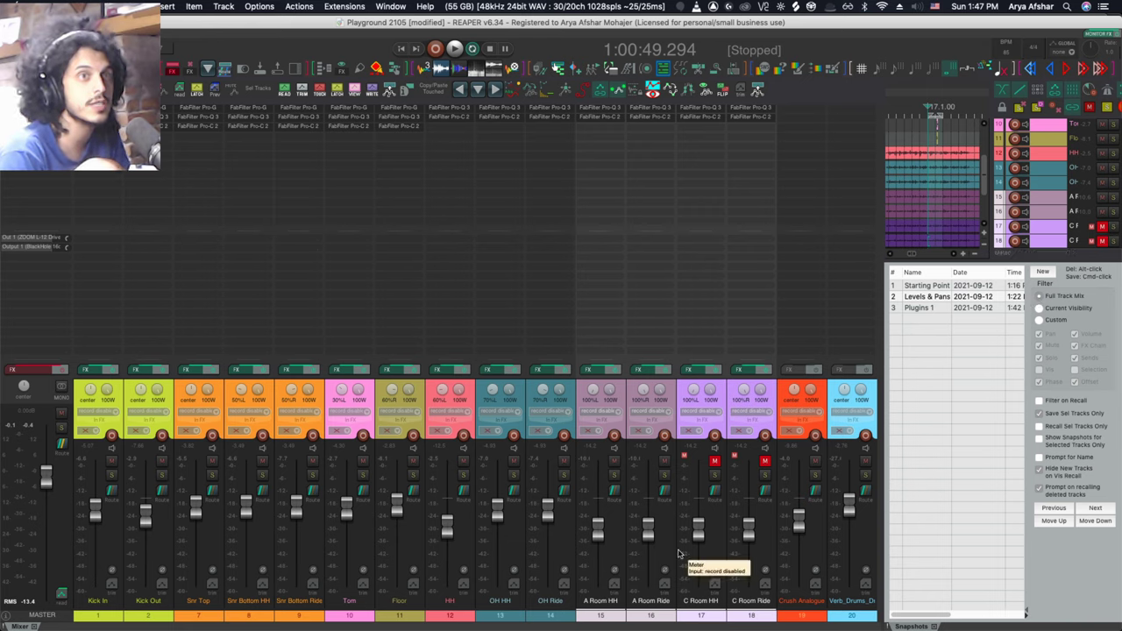
left_click(921, 318)
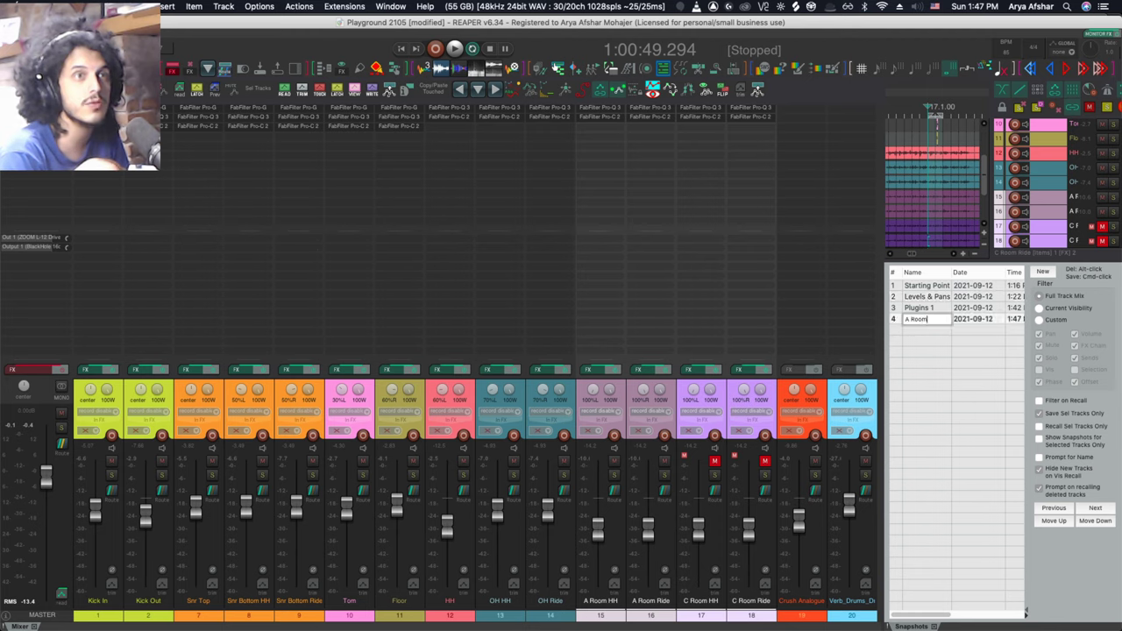
- Mute the A Room tracks and save the mix as the B Room snapshot
left_click(919, 330)
right_click(918, 330)
left_click(946, 385)
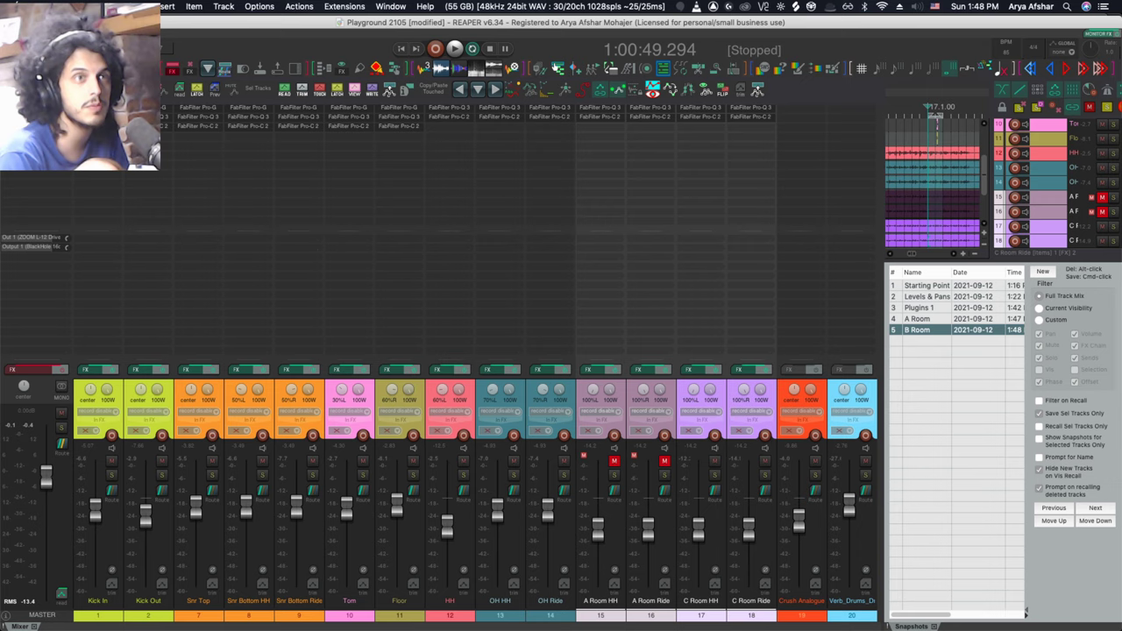
- Unmute and solo the room mics, audition them, and save the A+B Room snapshot
key("space")
left_click(613, 460)
left_click(613, 475)
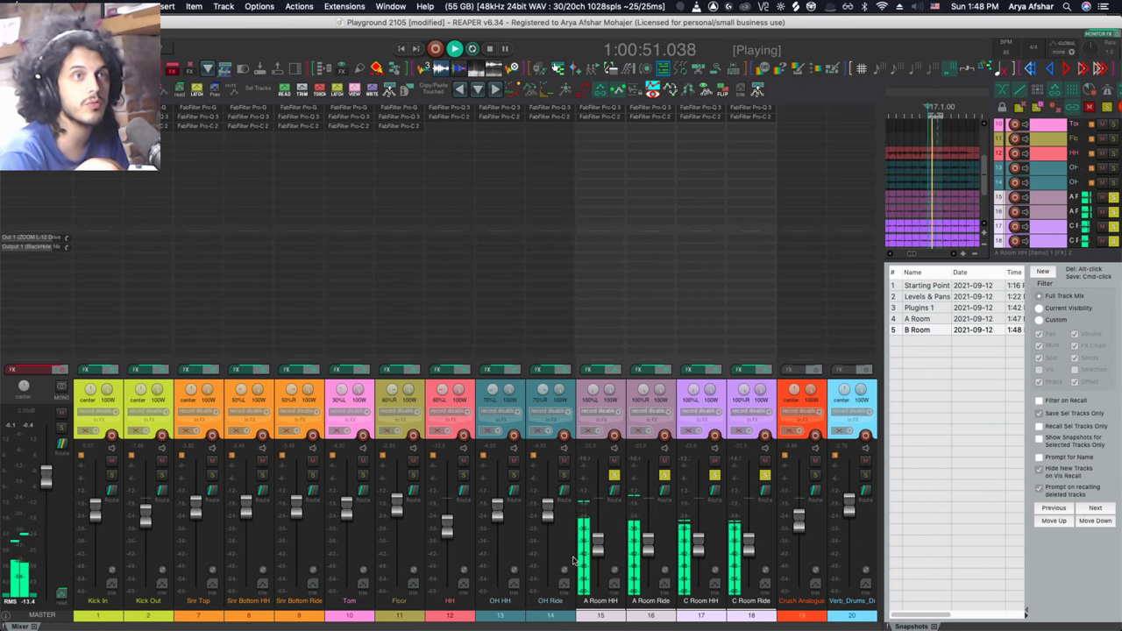
key("space")
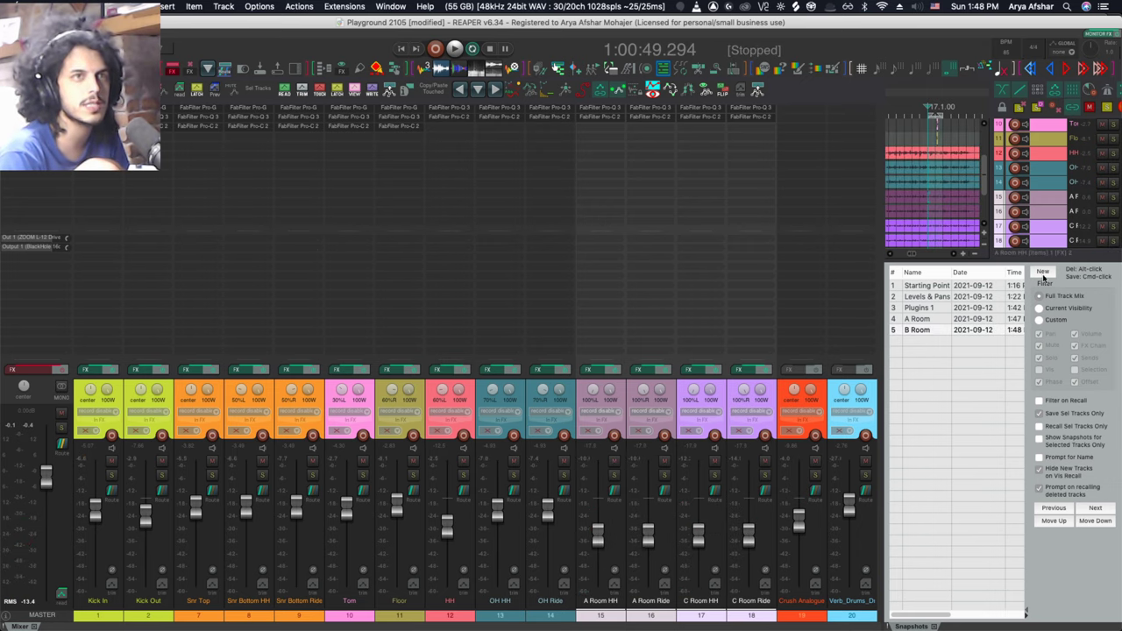
left_click(1042, 271)
type("A+B Roo")
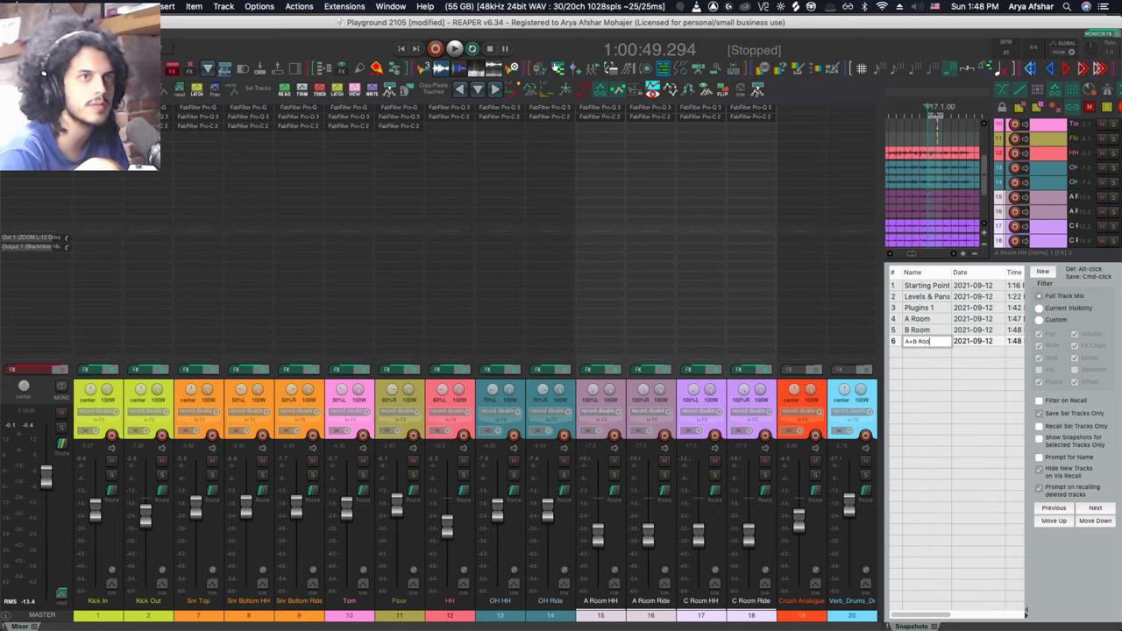
type("m")
key("Return")
- Mute the room-mic tracks and name the new snapshot 'No Room'
left_click(613, 460)
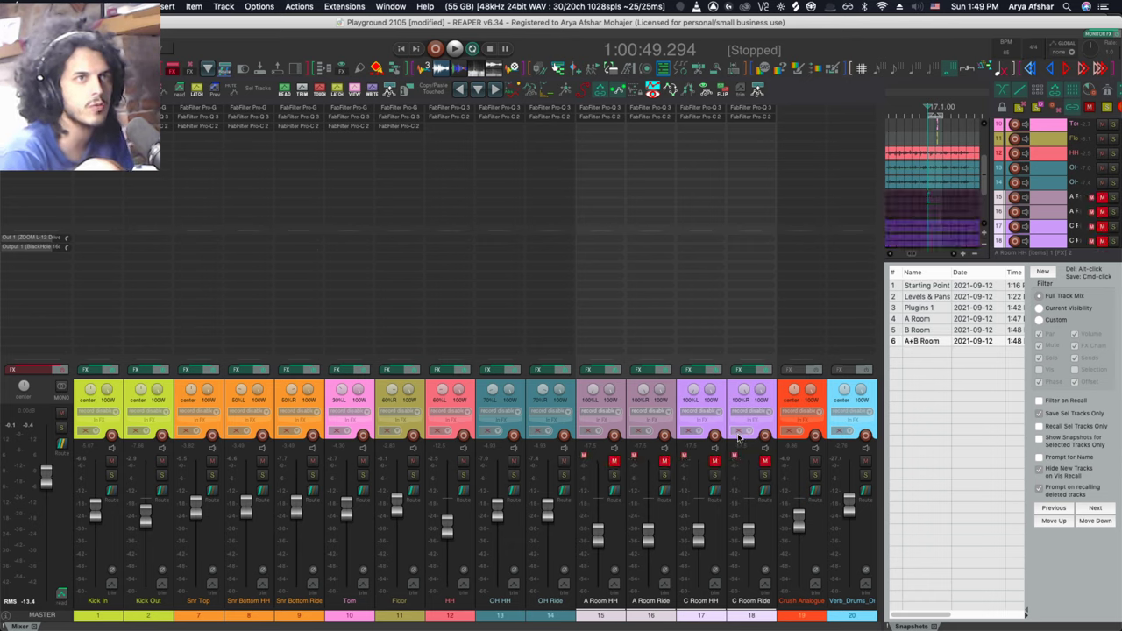
double_click(920, 354)
type("No Room")
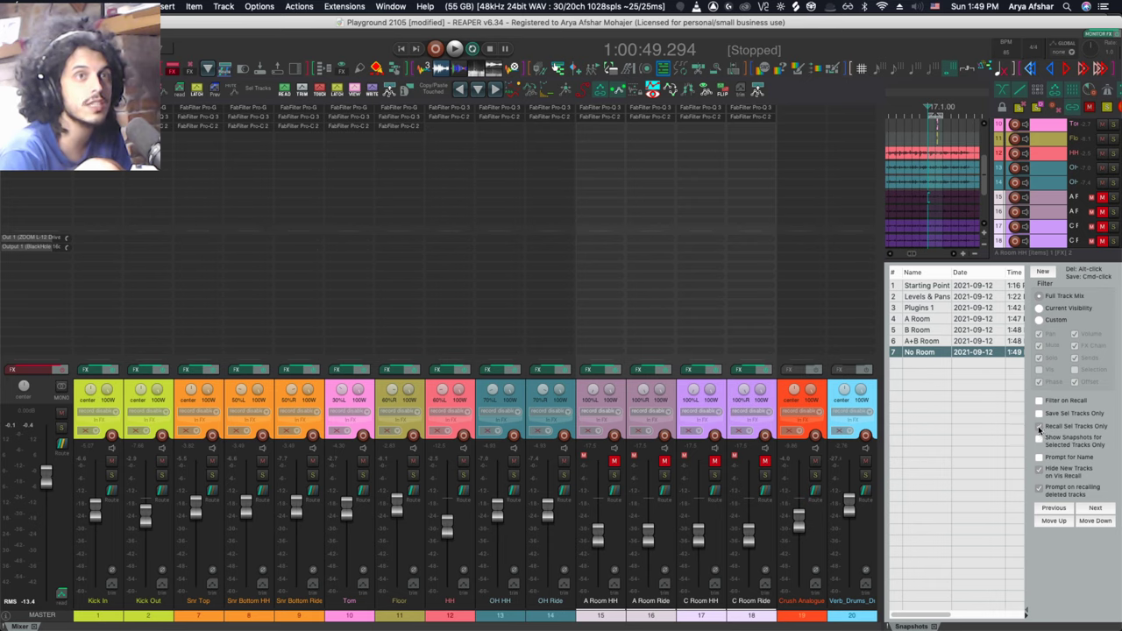
- Recall Starting Point, then Plugins 1, and start playback of the drum mix
left_click(921, 286)
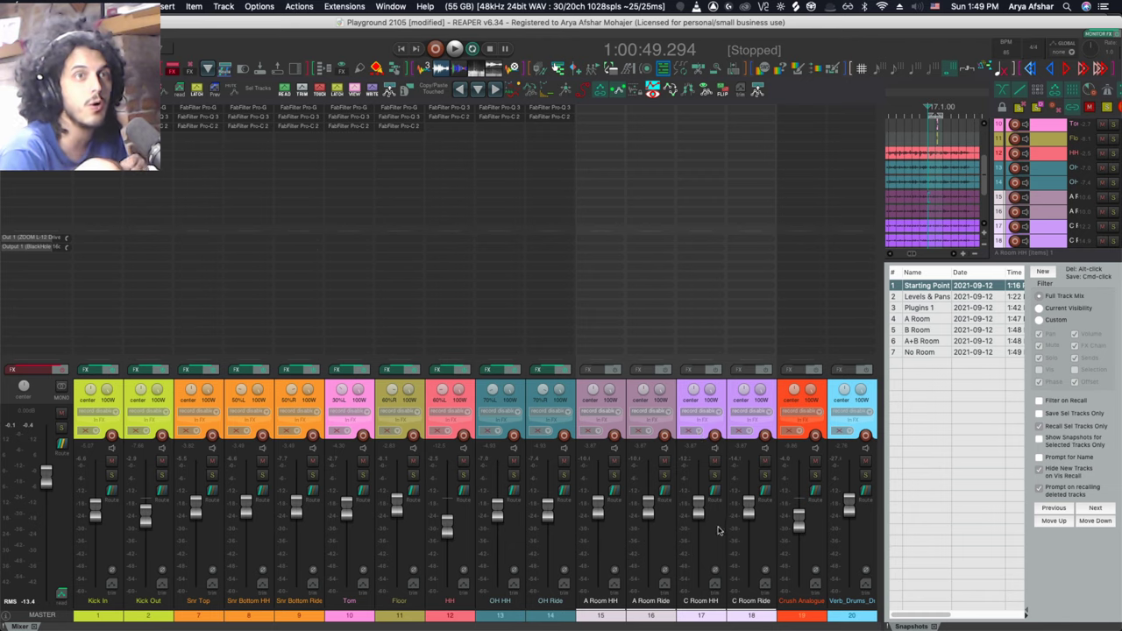
left_click(920, 308)
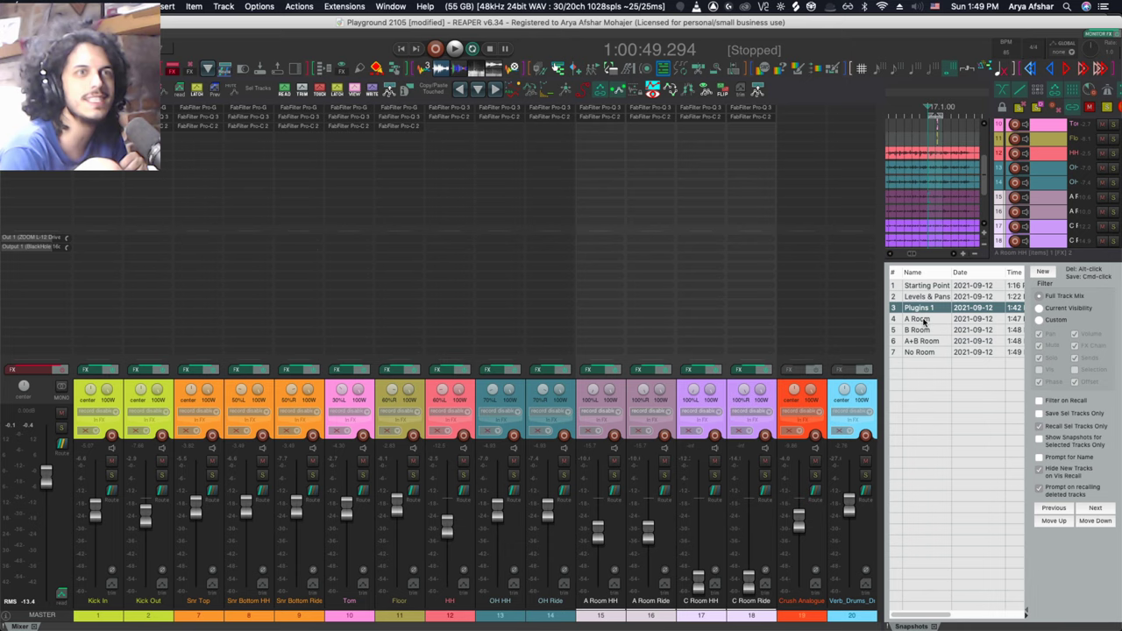
key("space")
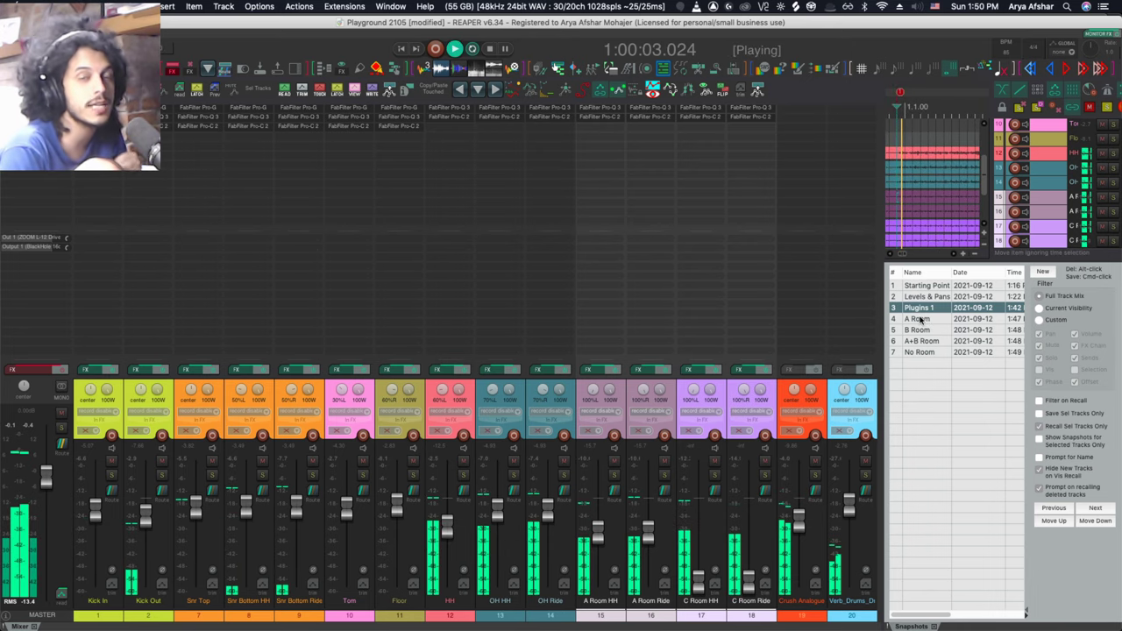
- During playback, audition the A Room, B Room and A+B Room snapshots, ending on No Room
left_click(921, 320)
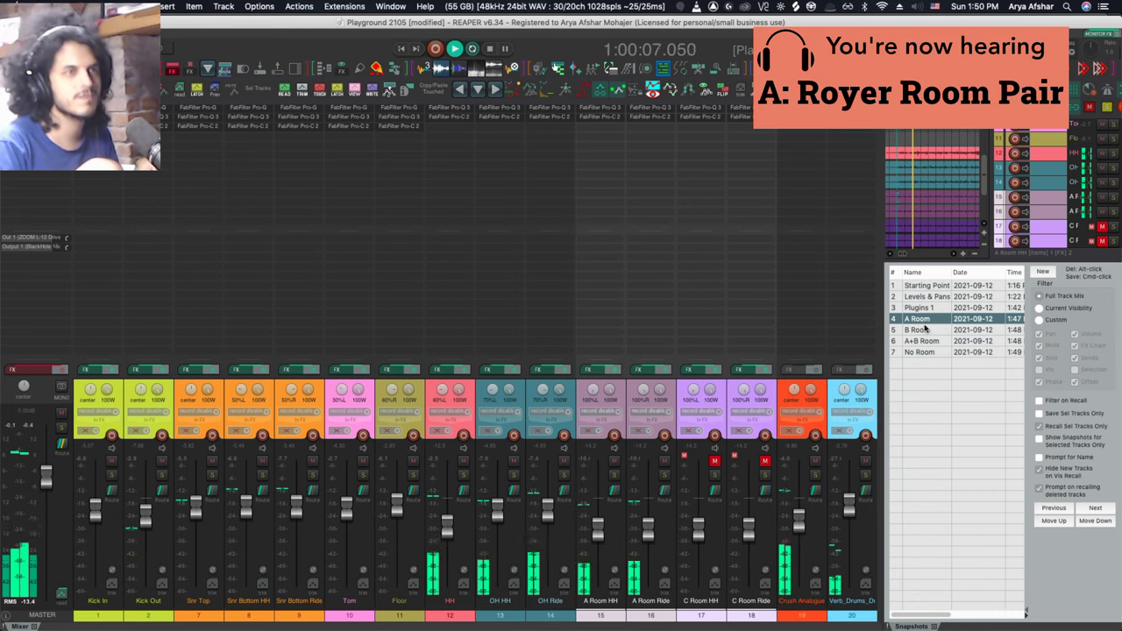
left_click(924, 329)
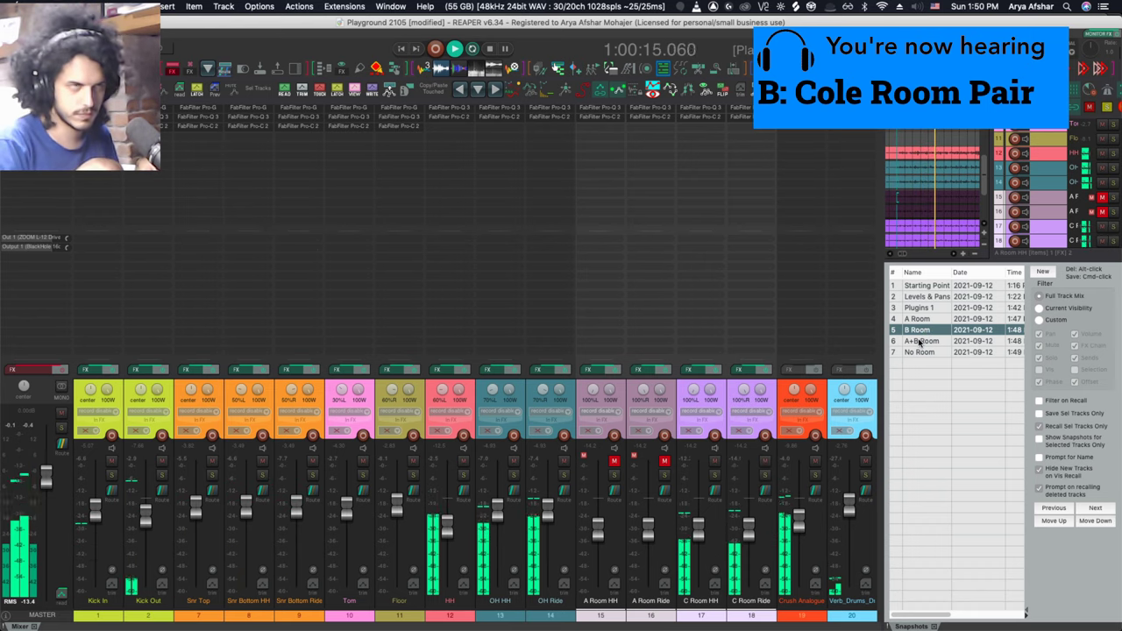
left_click(918, 342)
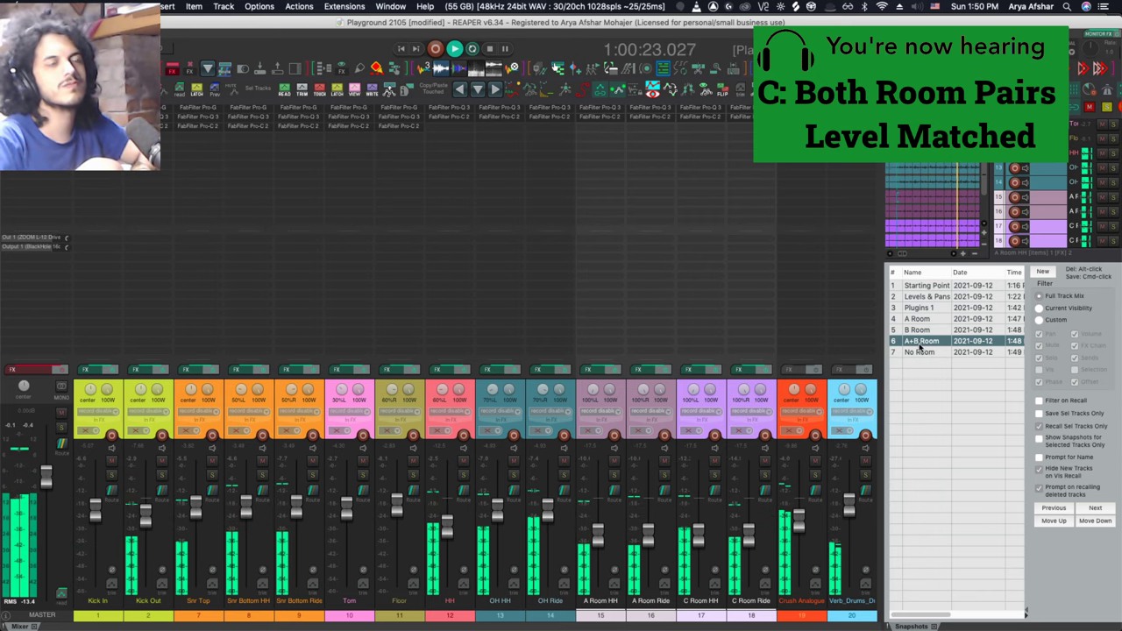
left_click(922, 351)
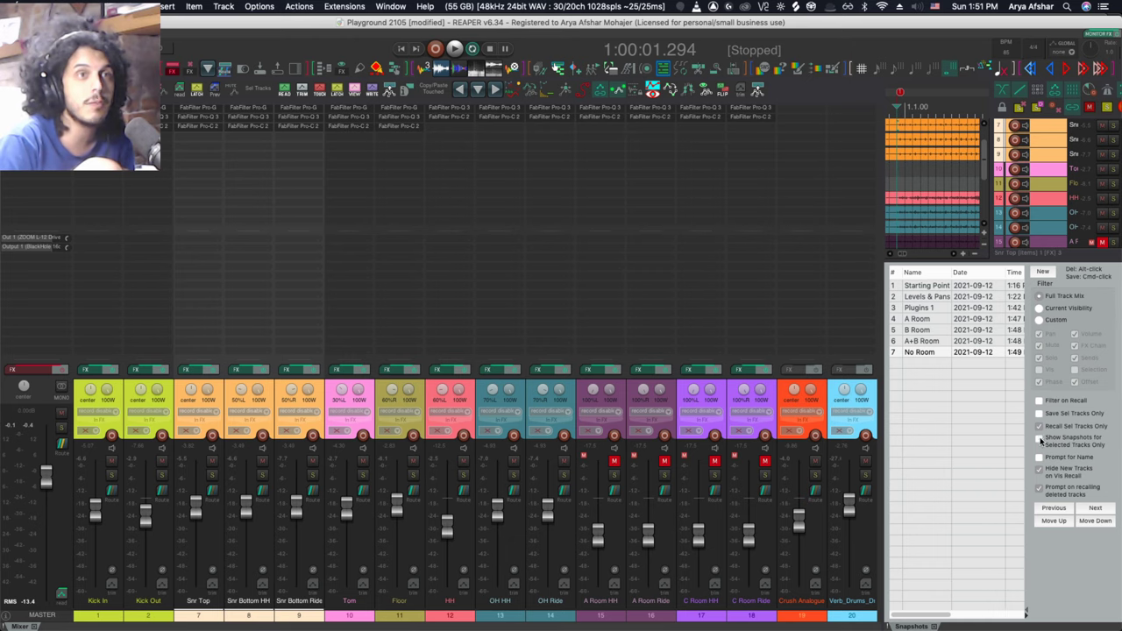
- Show only snapshots for the selected tracks in the SWS Snapshots window
left_click(1039, 440)
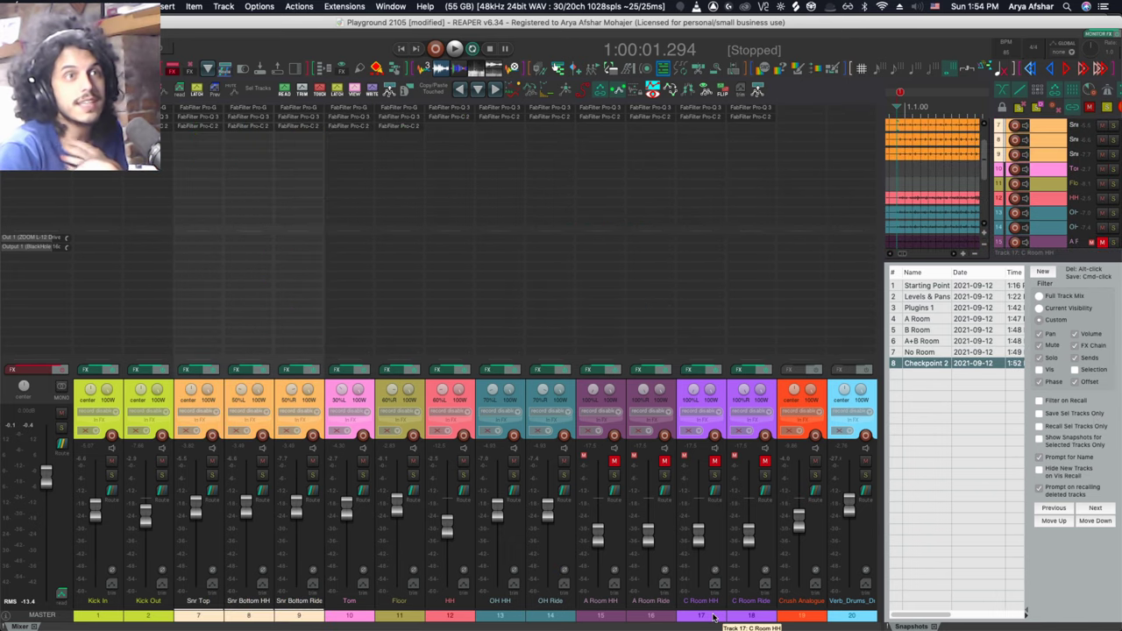
- Select room-mic tracks 15–18 and remove them from the project
left_click(605, 617)
left_click(747, 617, "shift")
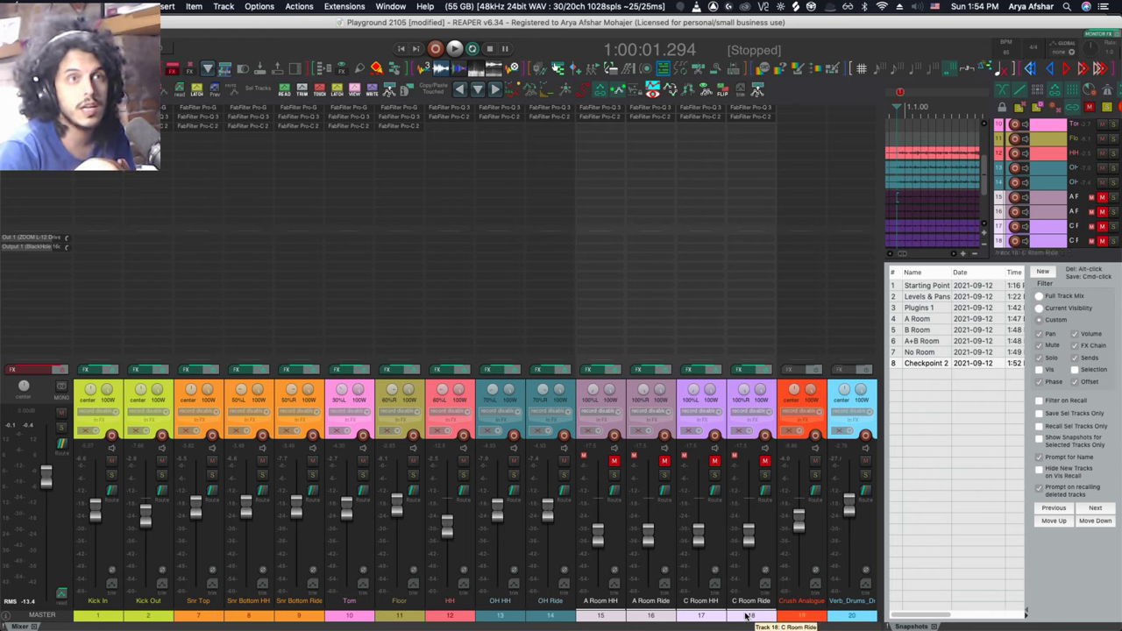
right_click(732, 613)
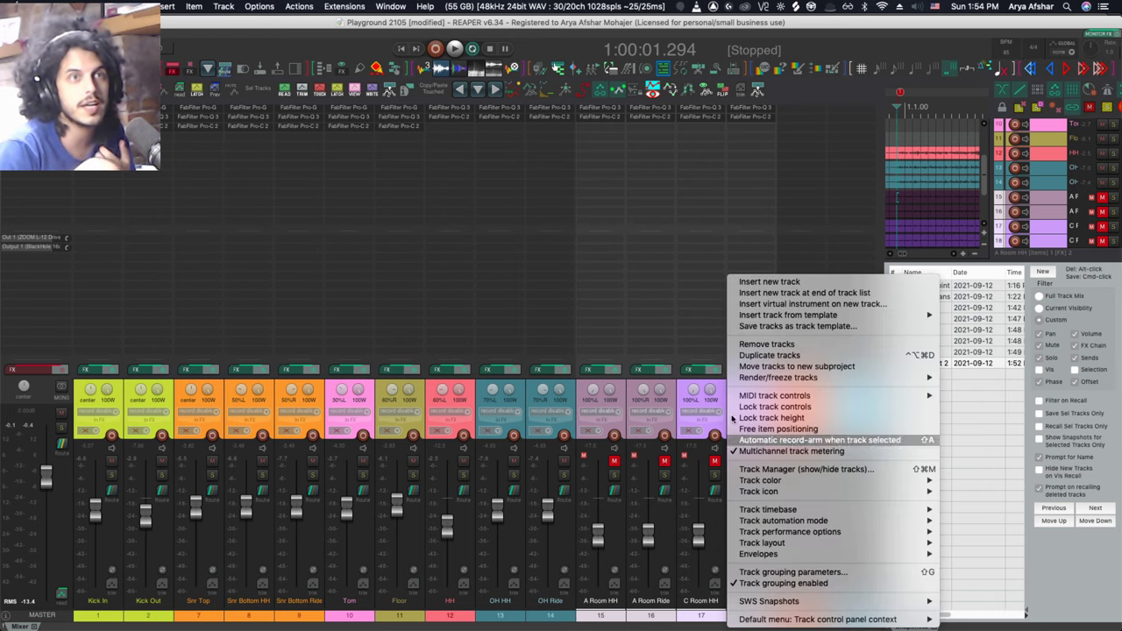
left_click(738, 344)
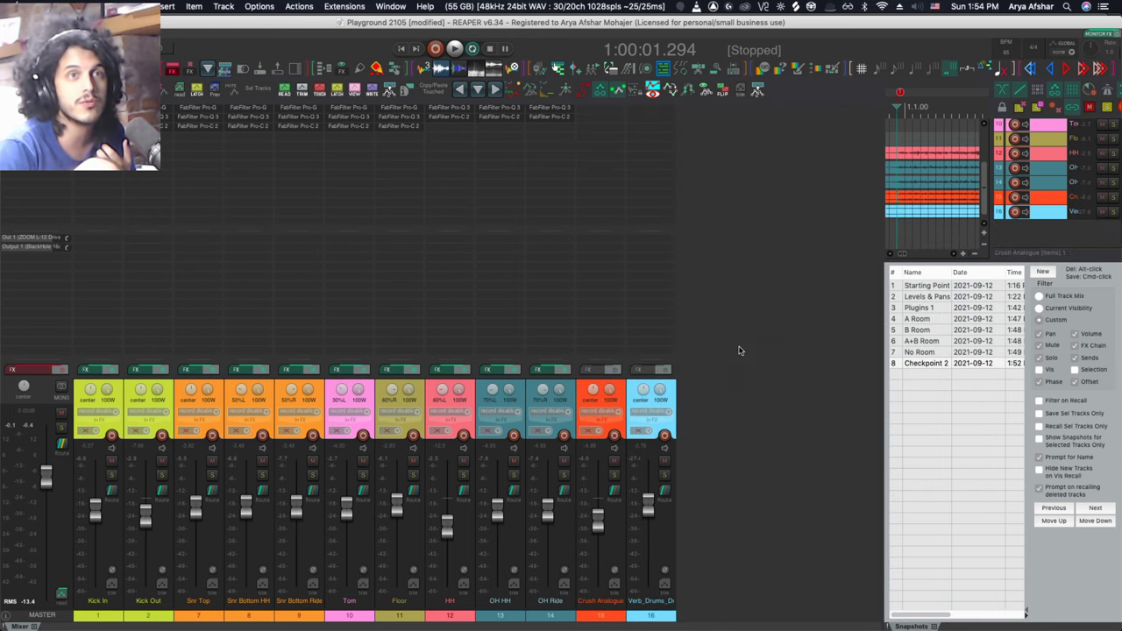
- Recall Levels & Pans and dismiss the missing-tracks recall error
left_click(917, 298)
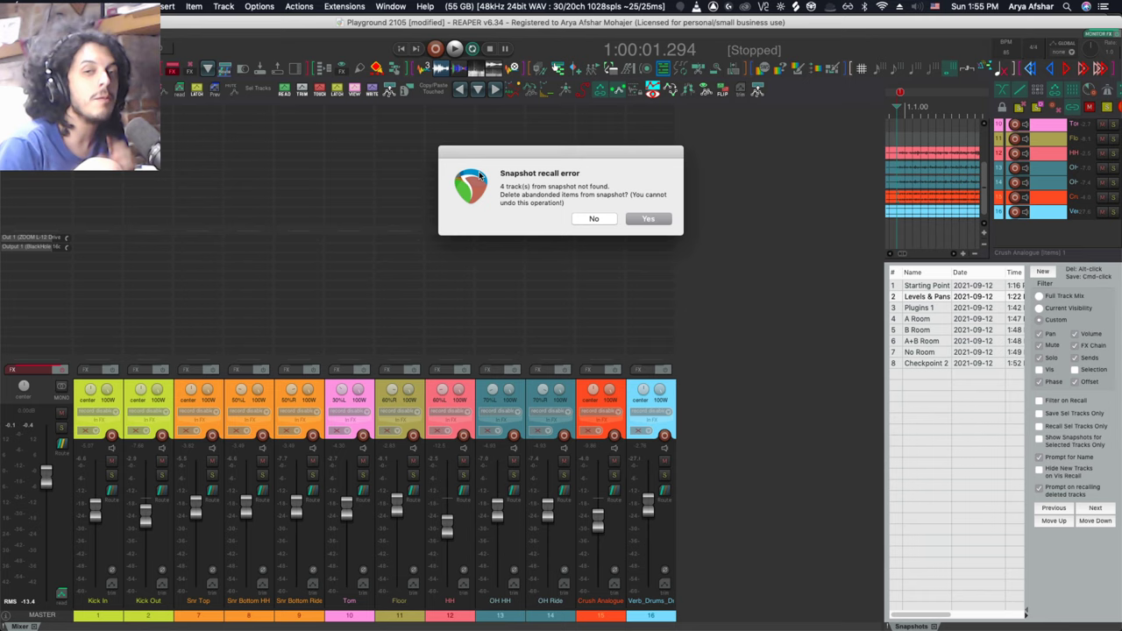
left_click(599, 221)
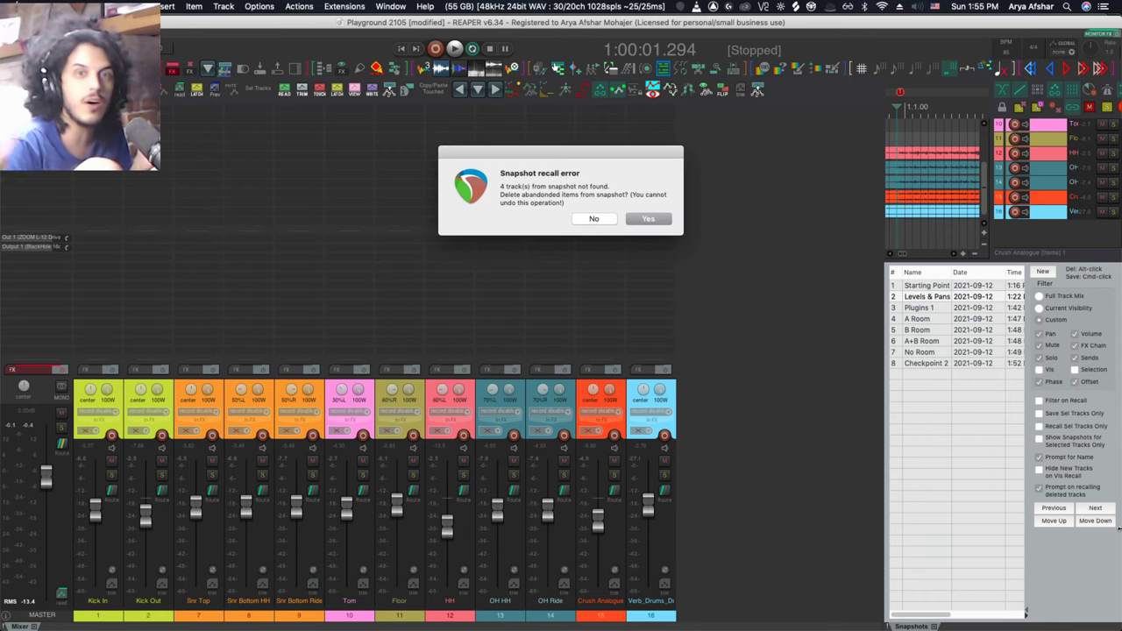
key("Return")
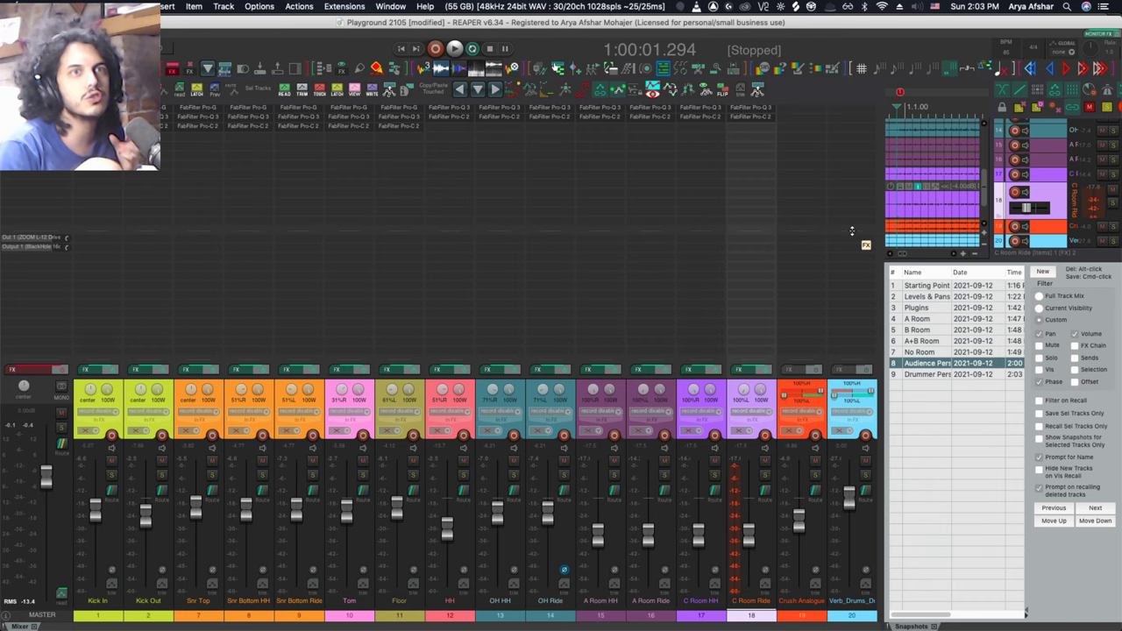
- Clear the selection, save two Drummer Perspective snapshots, and recall Audience Perspective
left_click(1039, 427)
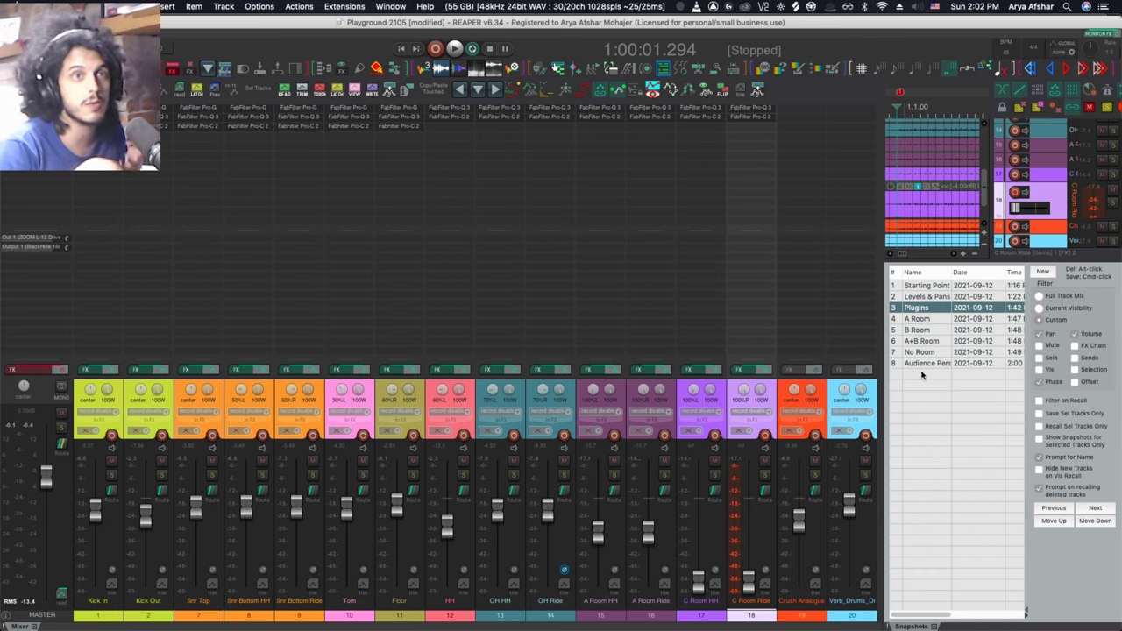
right_click(921, 375)
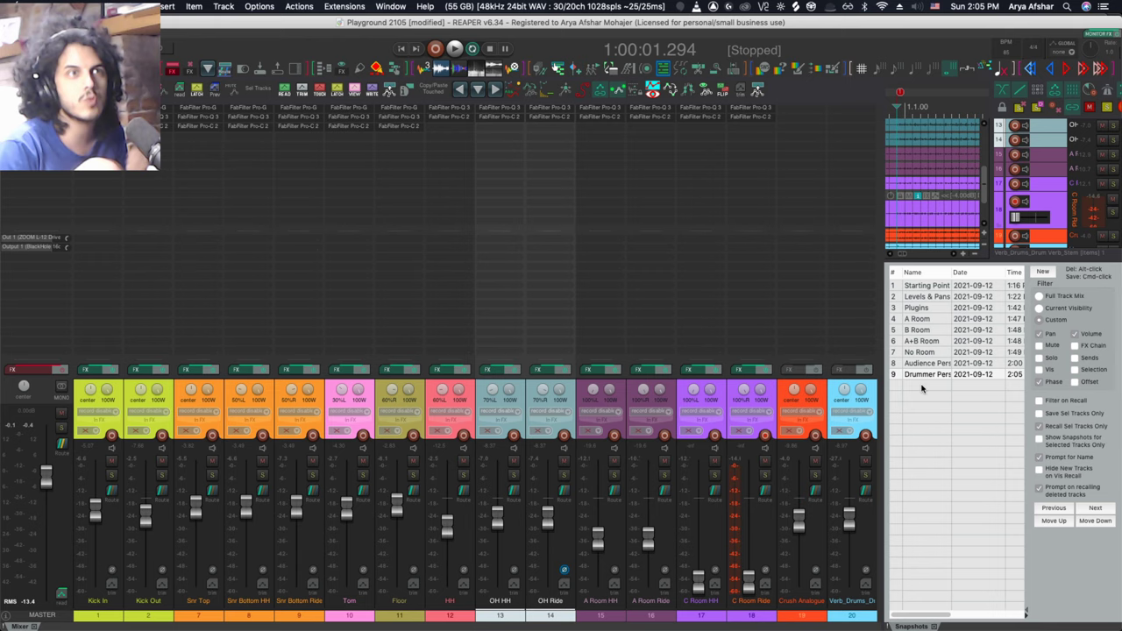
right_click(921, 388)
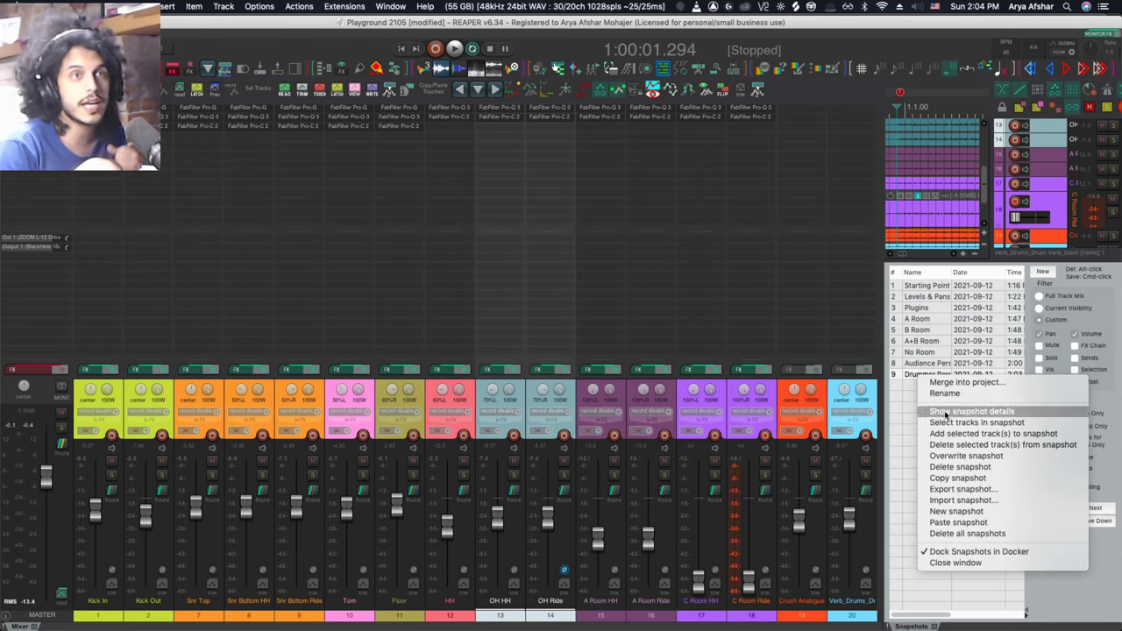
left_click(949, 456)
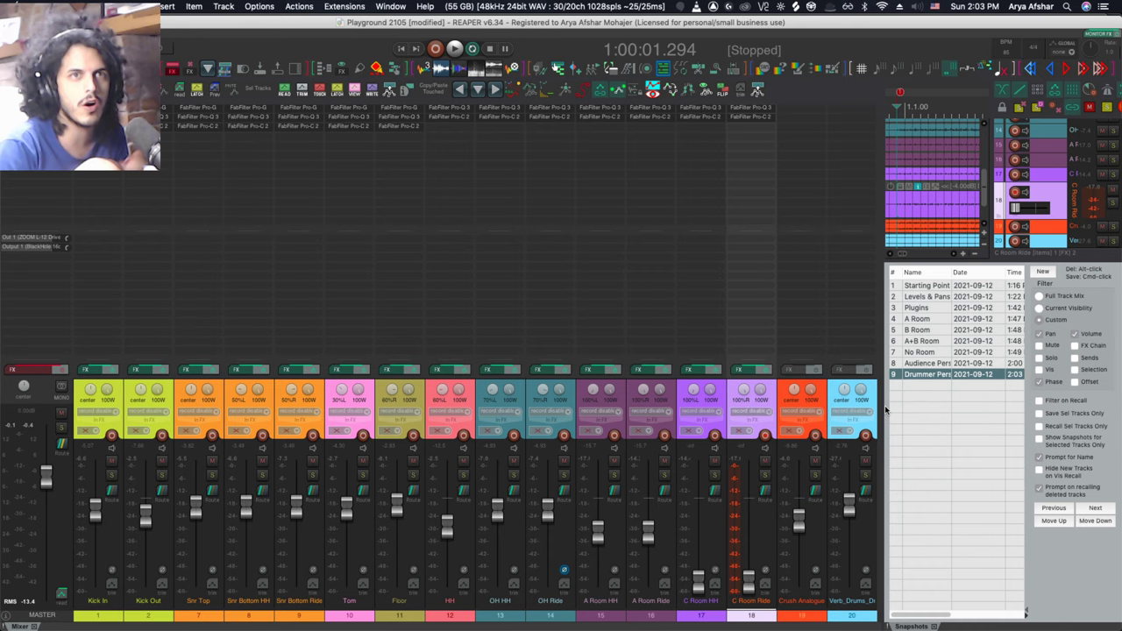
left_click(922, 362)
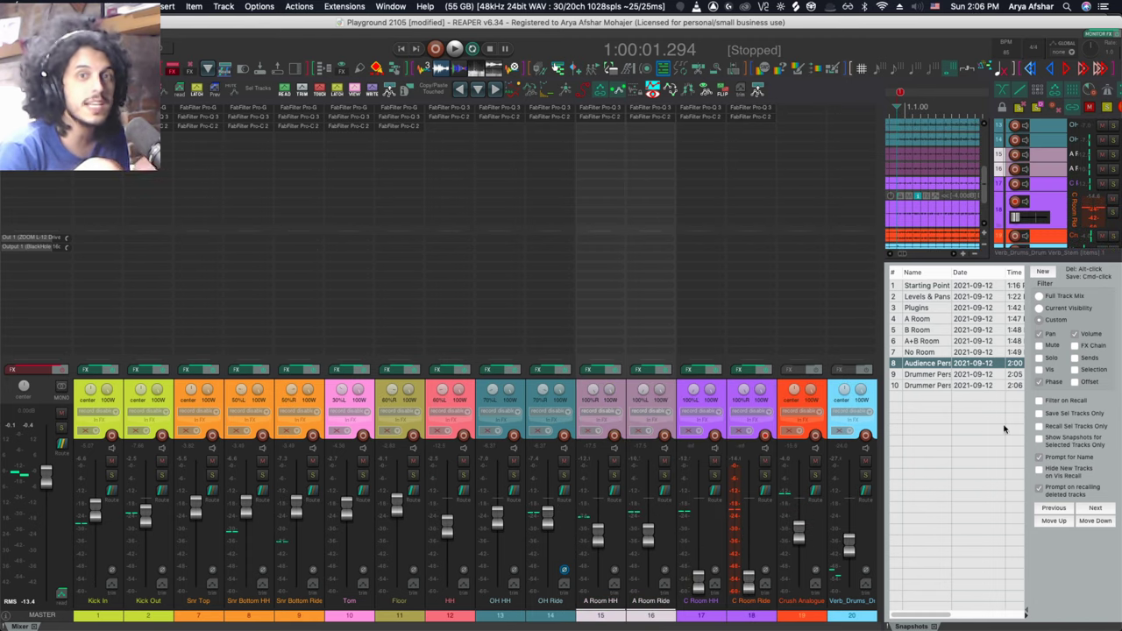
- During playback, compare Audience Perspective with both Drummer Perspective snapshots, ending on the first
left_click(928, 366)
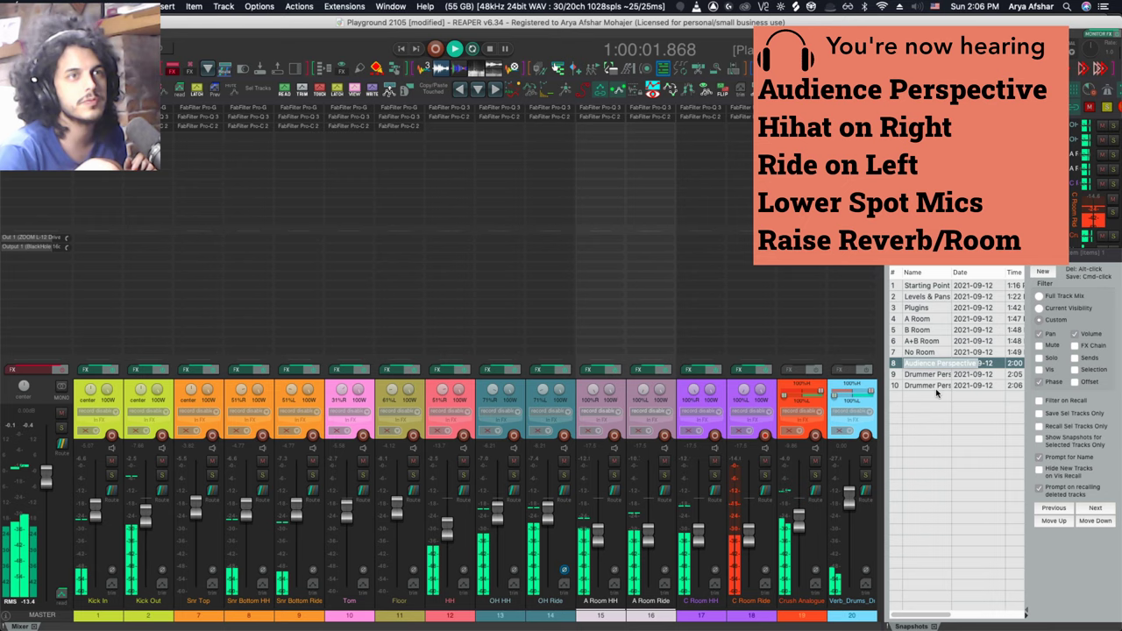
key("Return")
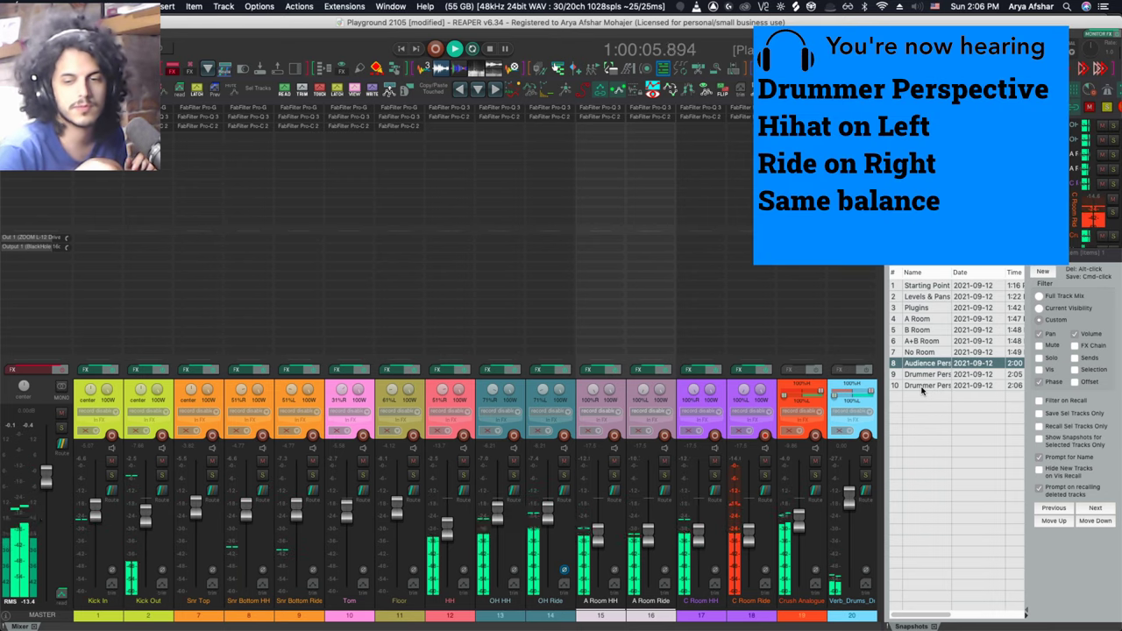
double_click(925, 374)
key("Return")
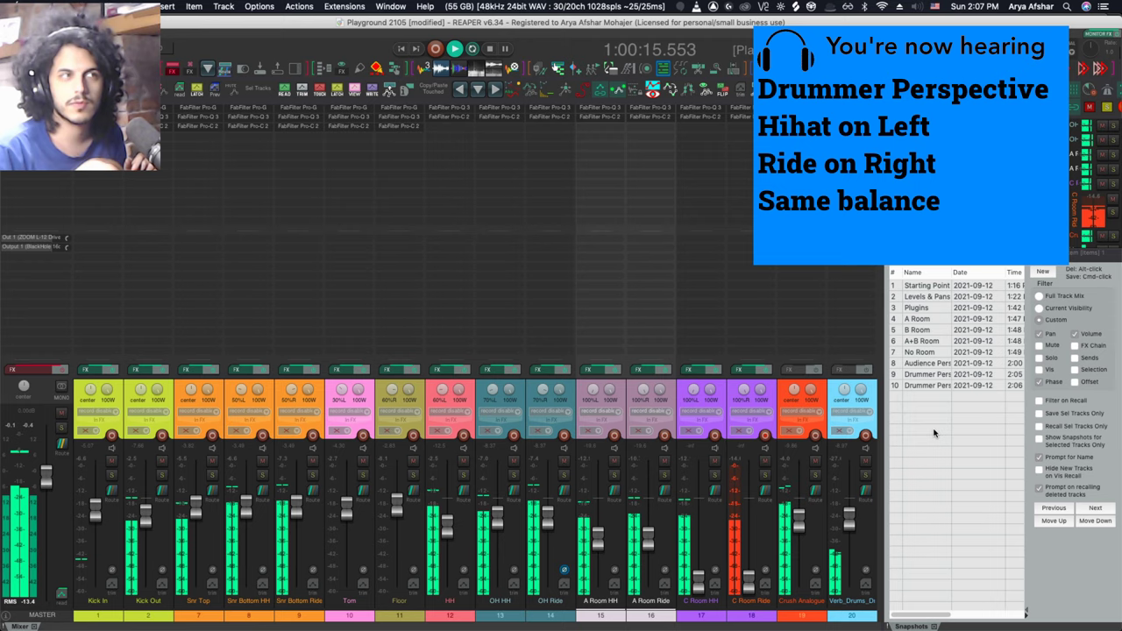
left_click(924, 386)
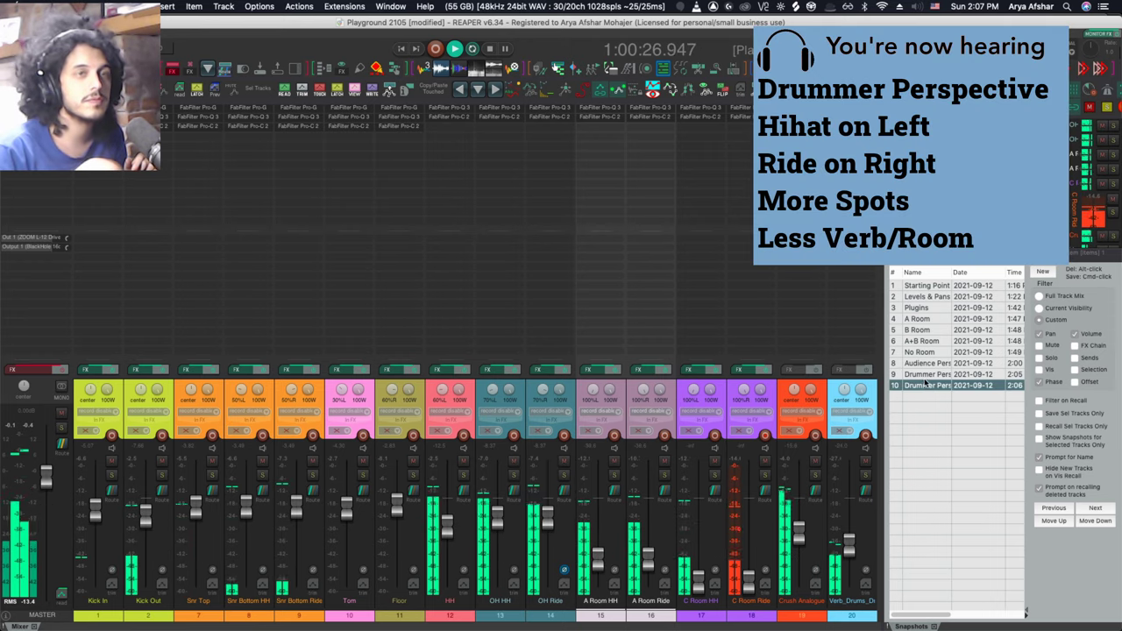
left_click(927, 374)
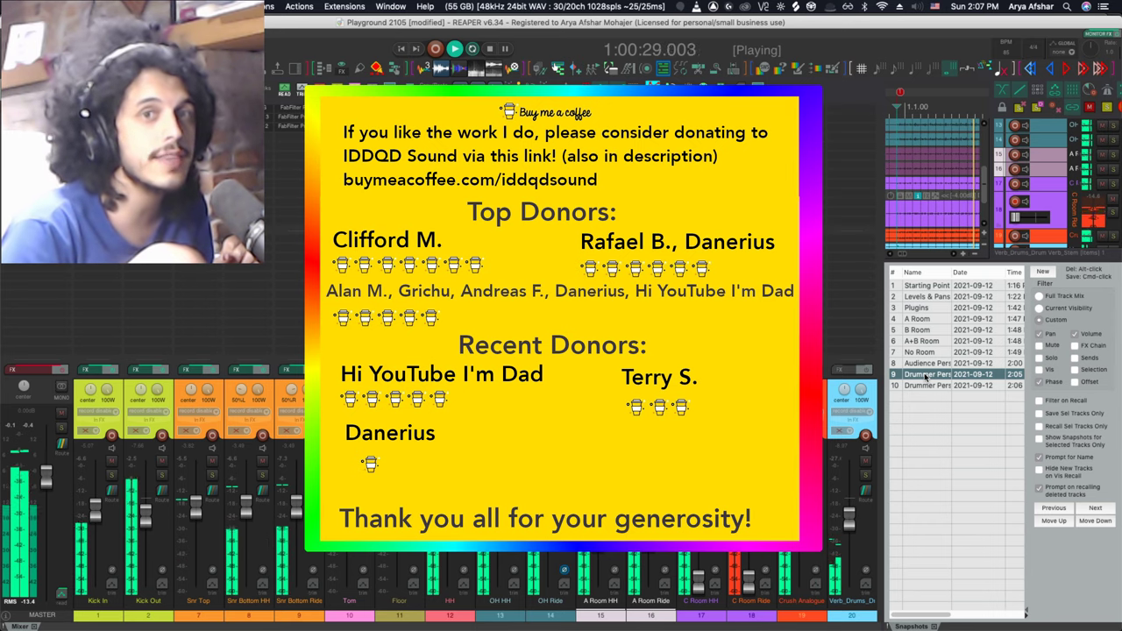
- Recall the second Drummer Perspective snapshot, then stop playback
left_click(926, 386)
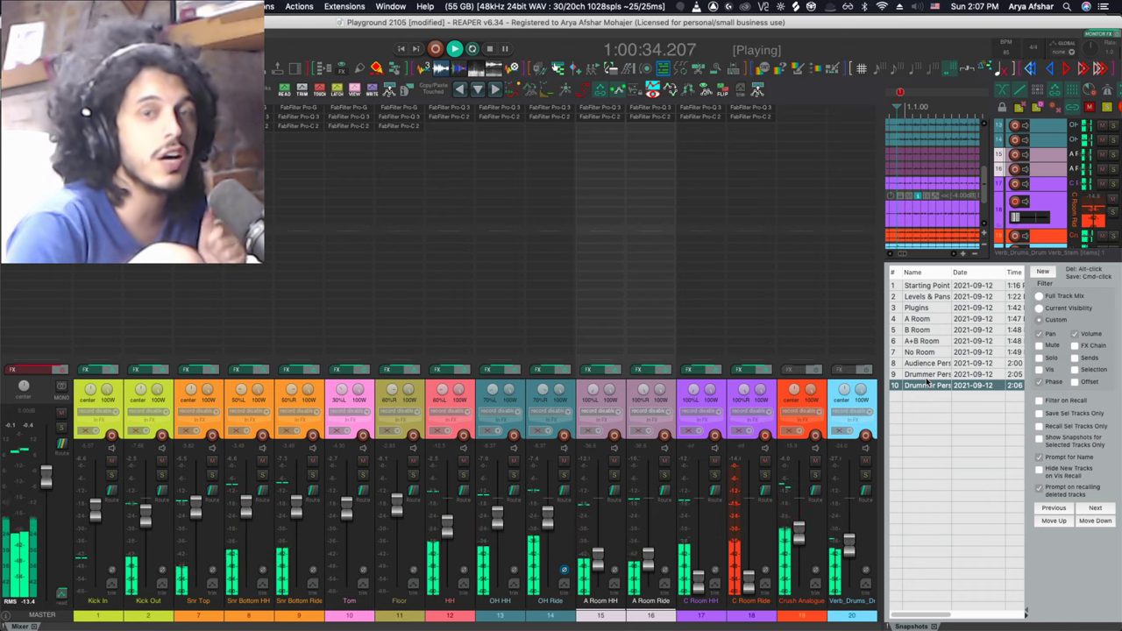
key("space")
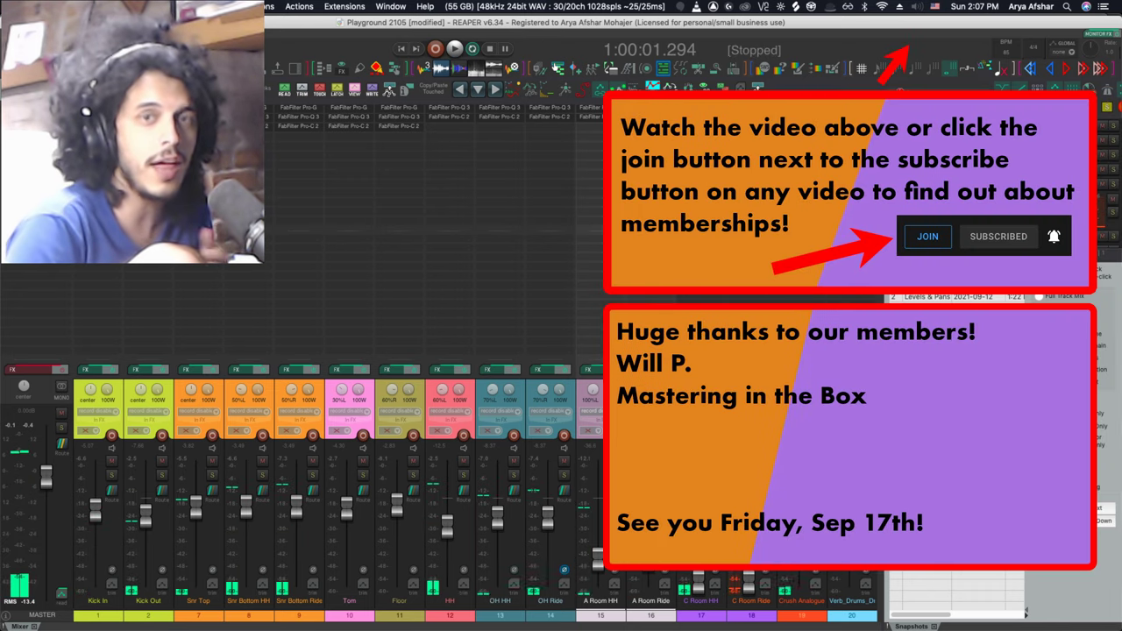